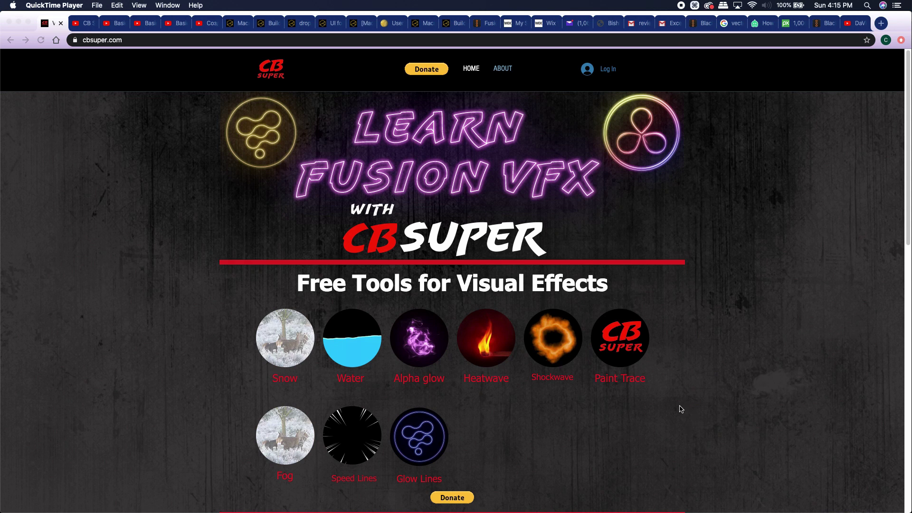
Step: Scroll cbsuper.com to the Mograph tools section showing Dashed, then switch to DaVinci Resolve
scroll(668, 402, "down", 3)
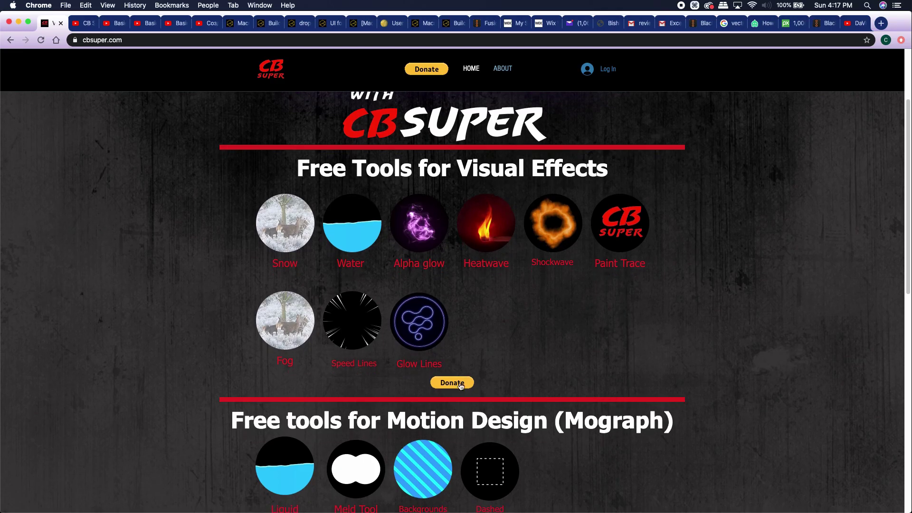
scroll(503, 399, "down", 1)
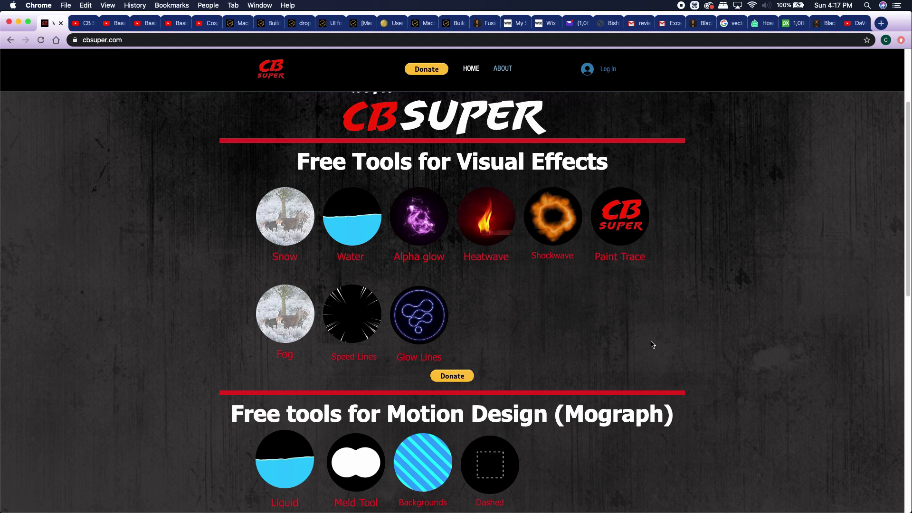
scroll(654, 344, "up", 5)
left_click(10, 288)
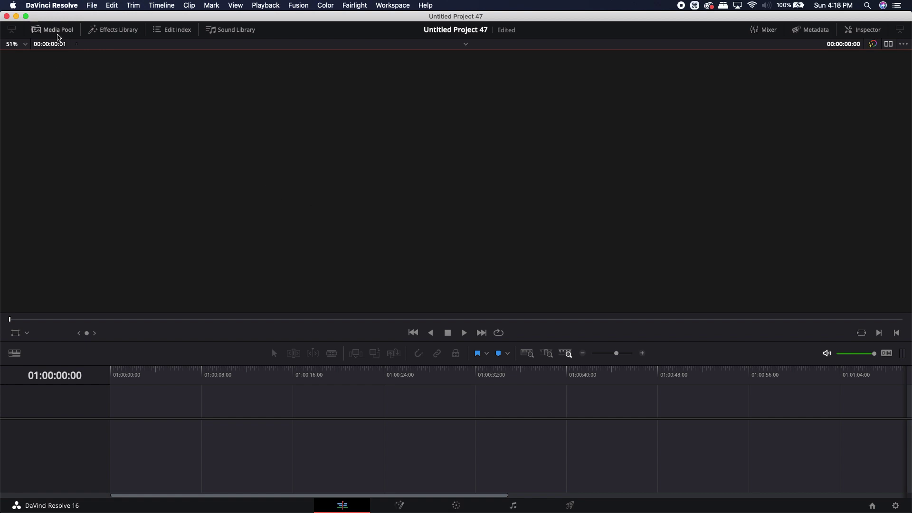
Step: Create a Fusion Composition clip in the Media Pool, drop it on Video 1, and open the Fusion page
left_click(53, 29)
right_click(153, 166)
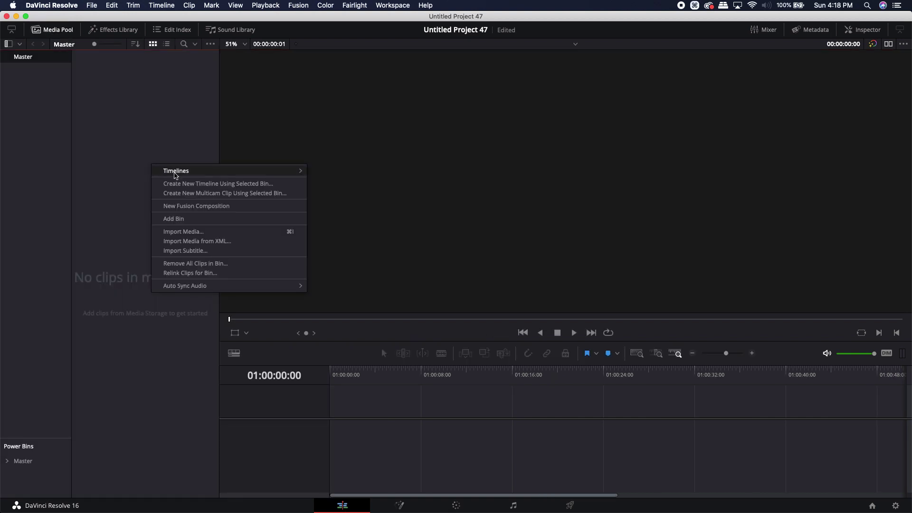
left_click(177, 206)
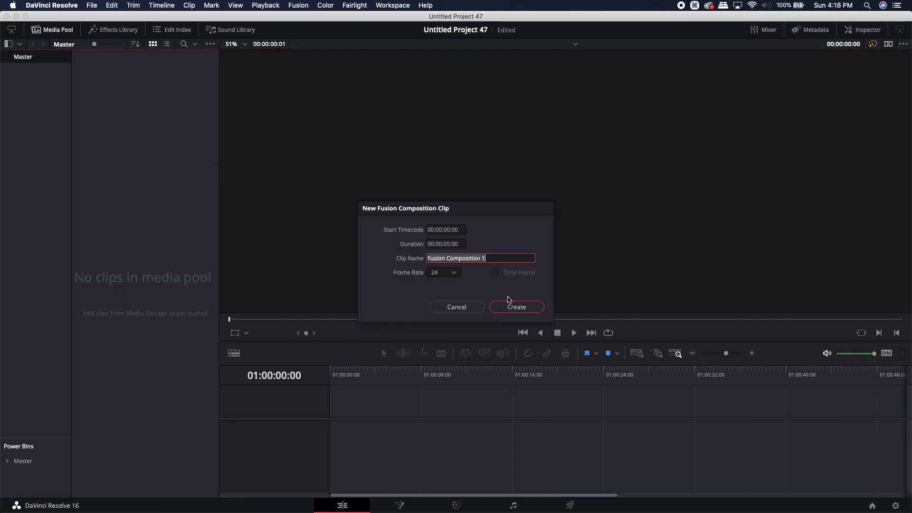
left_click(512, 306)
left_click_drag(114, 71, 345, 424)
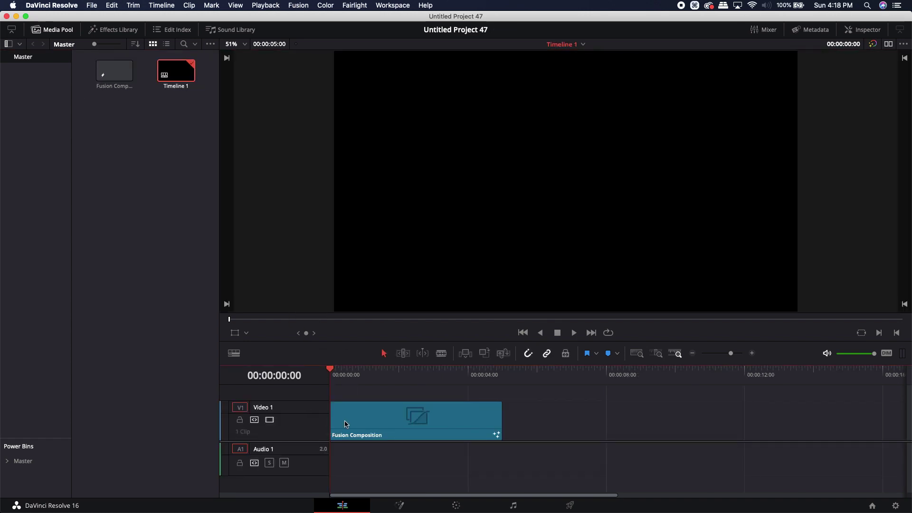
left_click(401, 506)
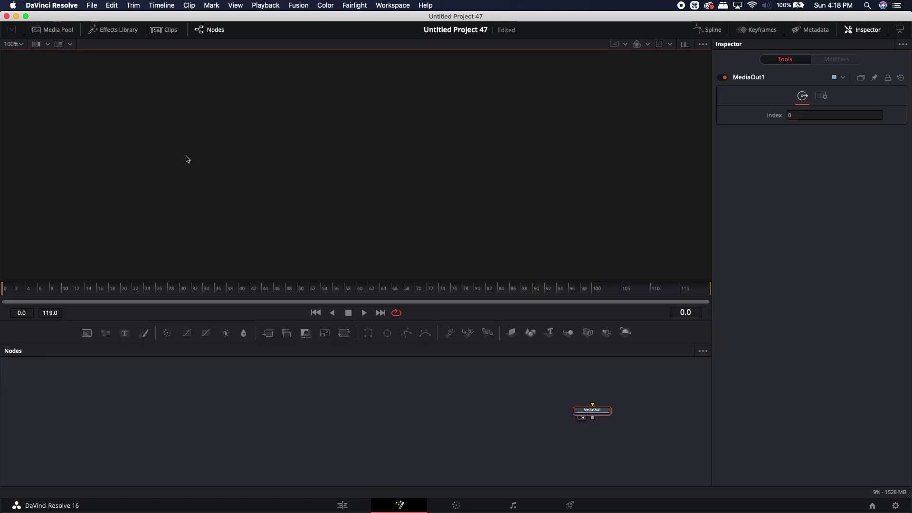
Step: List Effects Library Tools > Macros (CBDashed, CBFog, CBSpeedLines) and reveal the macros folder
left_click(102, 31)
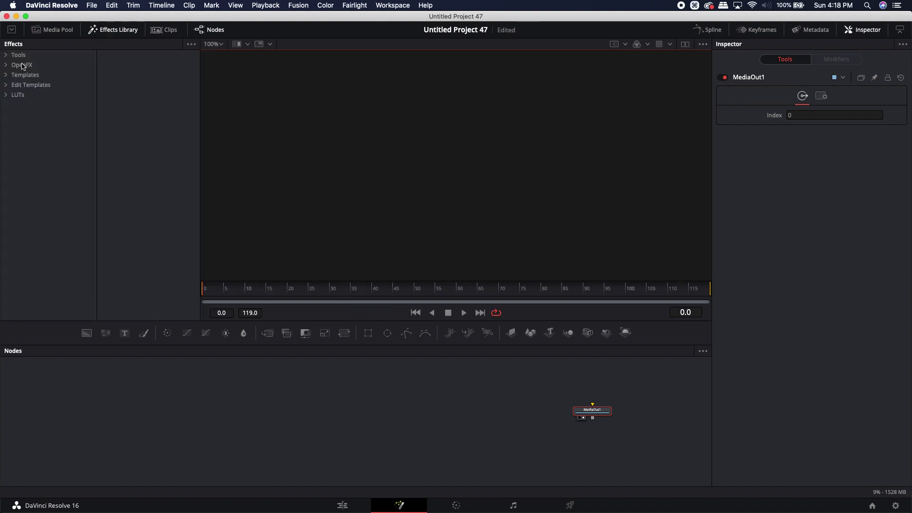
left_click(8, 57)
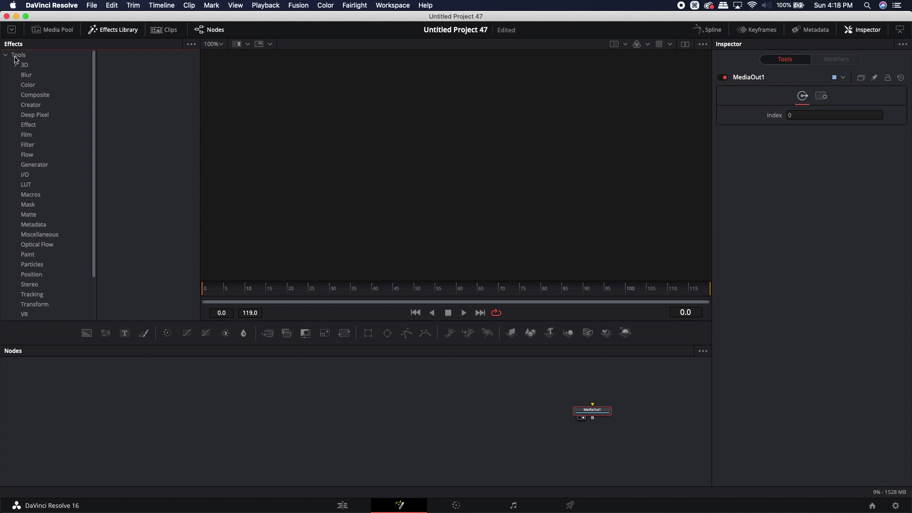
left_click(33, 196)
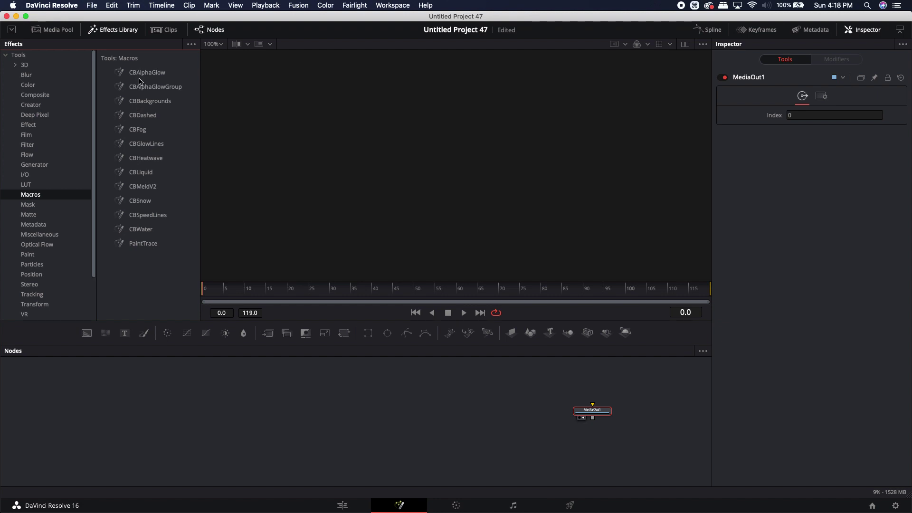
left_click(192, 46)
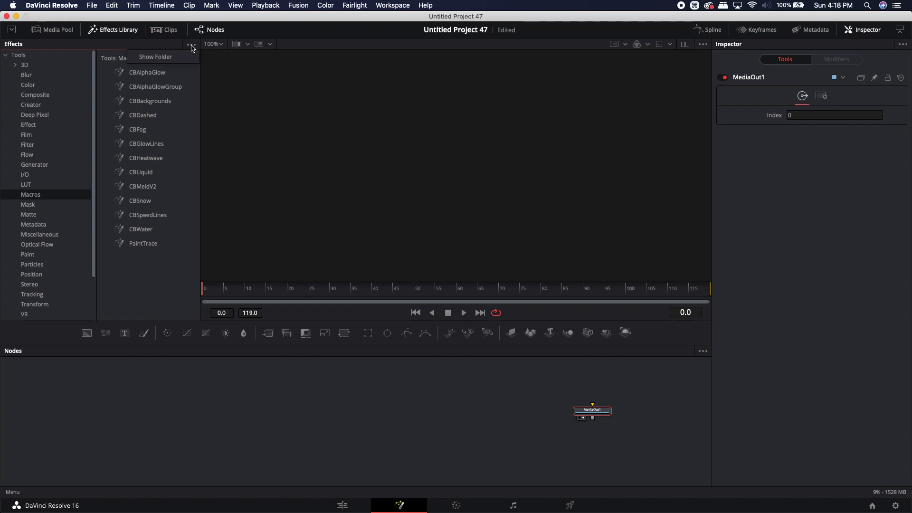
left_click(153, 57)
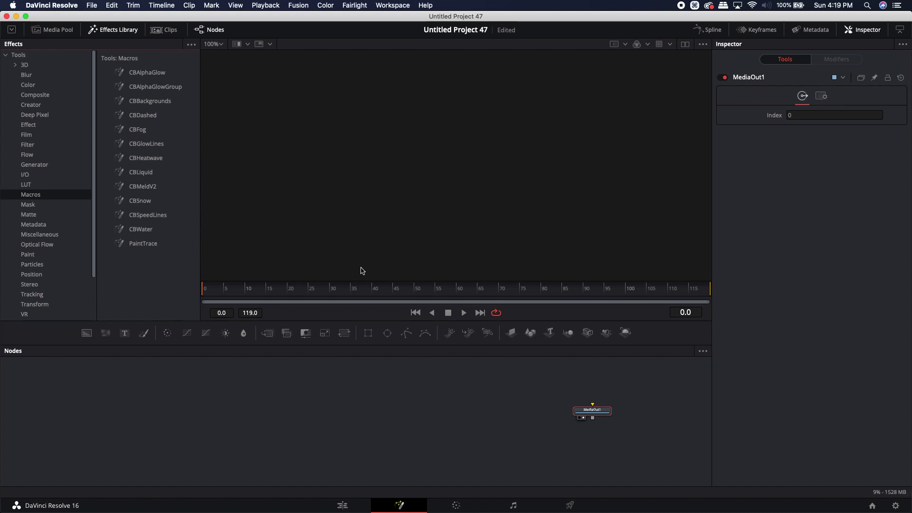
left_click(310, 396)
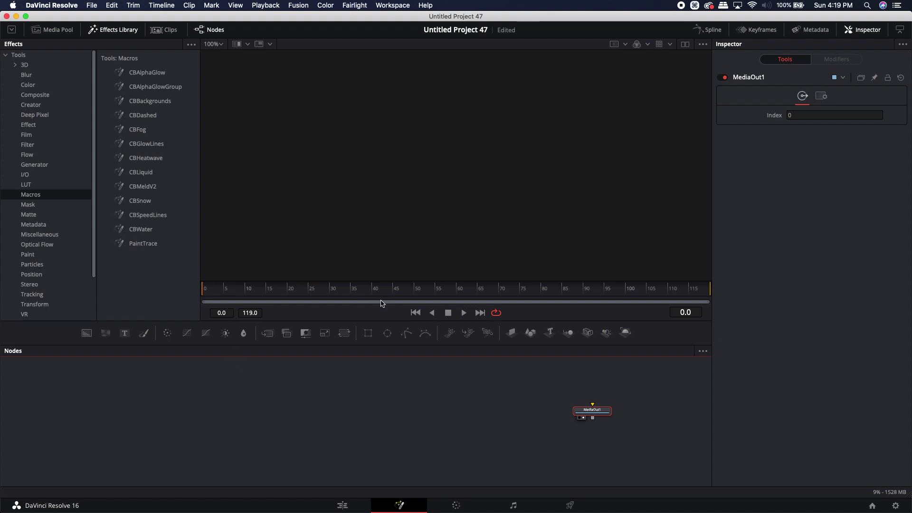
left_click(300, 7)
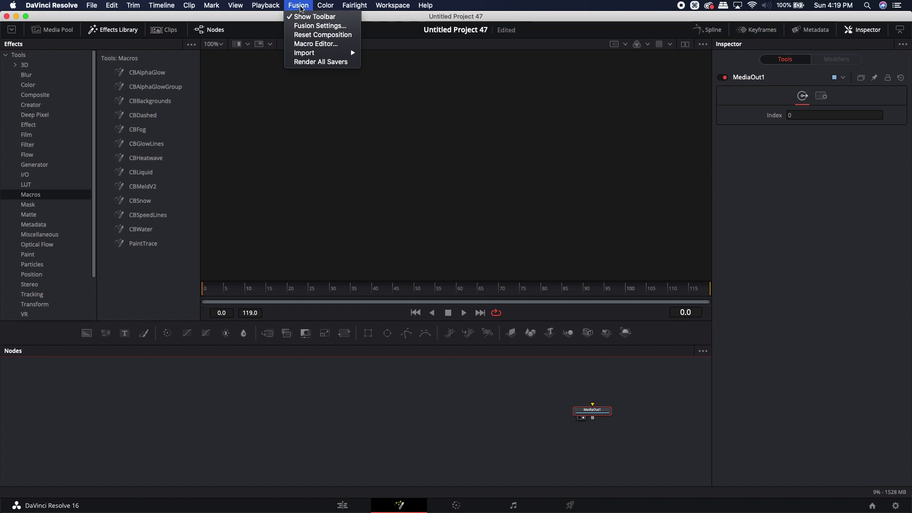
left_click(305, 26)
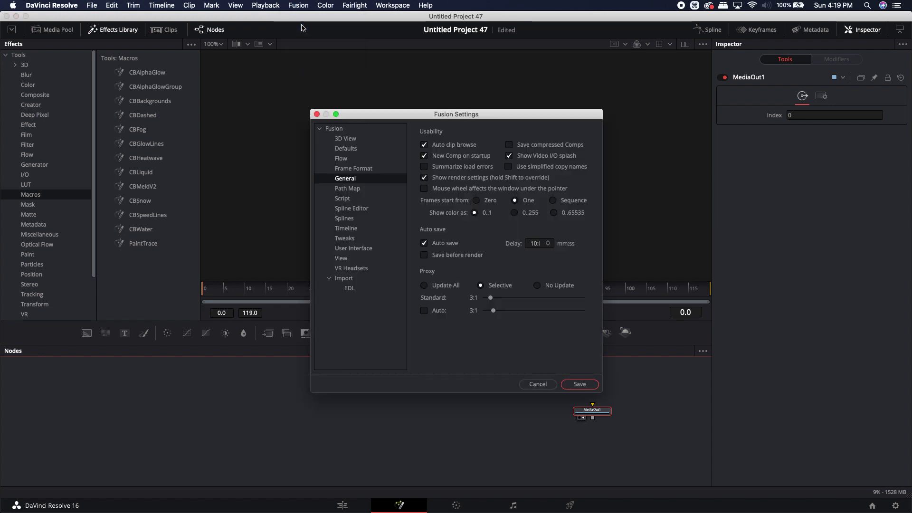
left_click(346, 190)
scroll(438, 257, "down", 5)
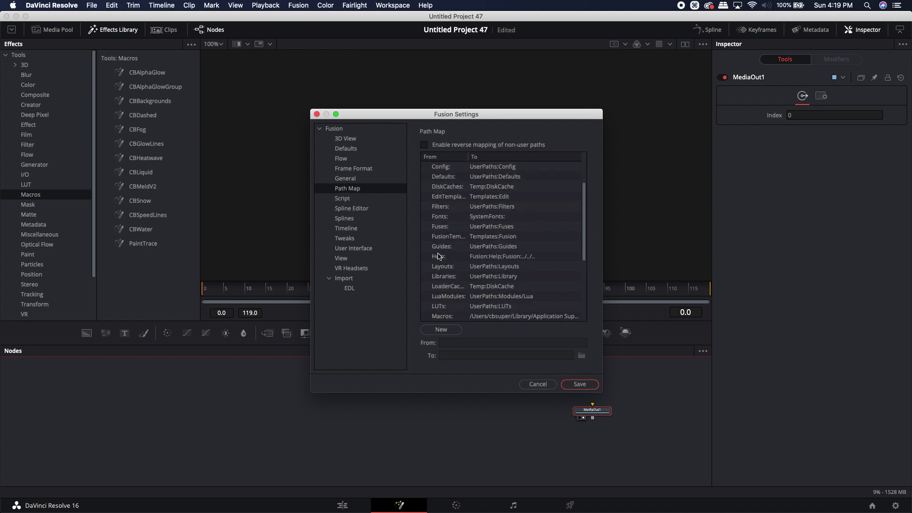
scroll(442, 257, "down", 2)
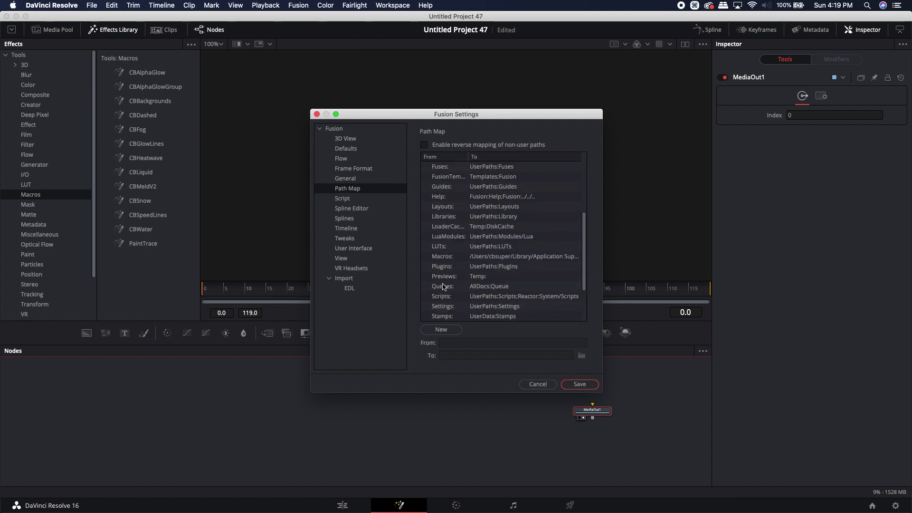
left_click(440, 256)
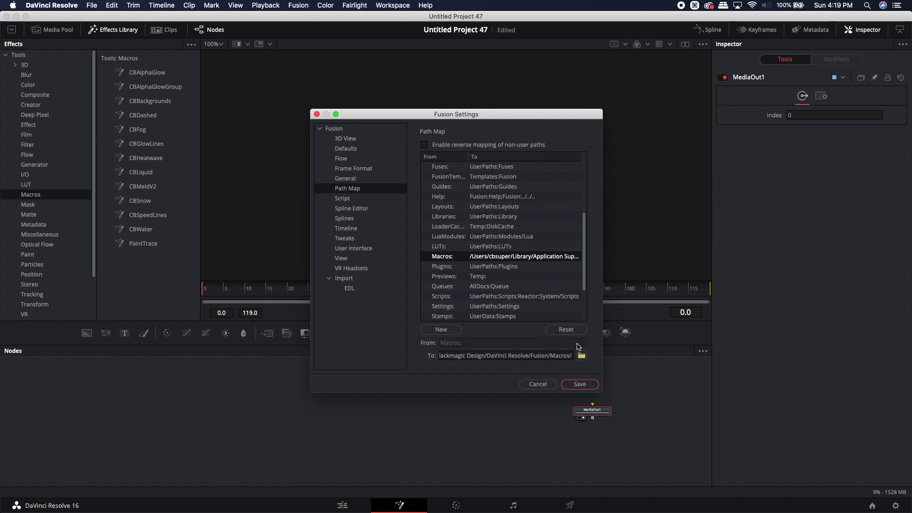
left_click_drag(605, 333, 823, 332)
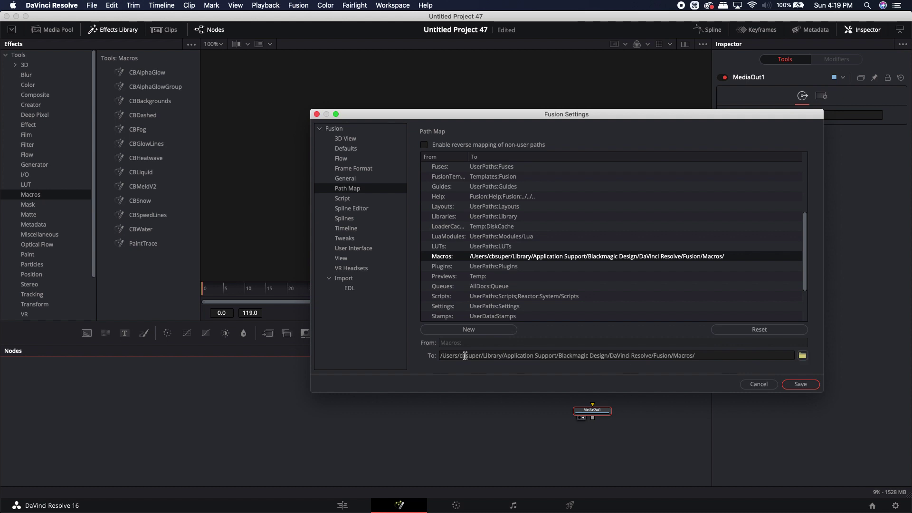
left_click(802, 356)
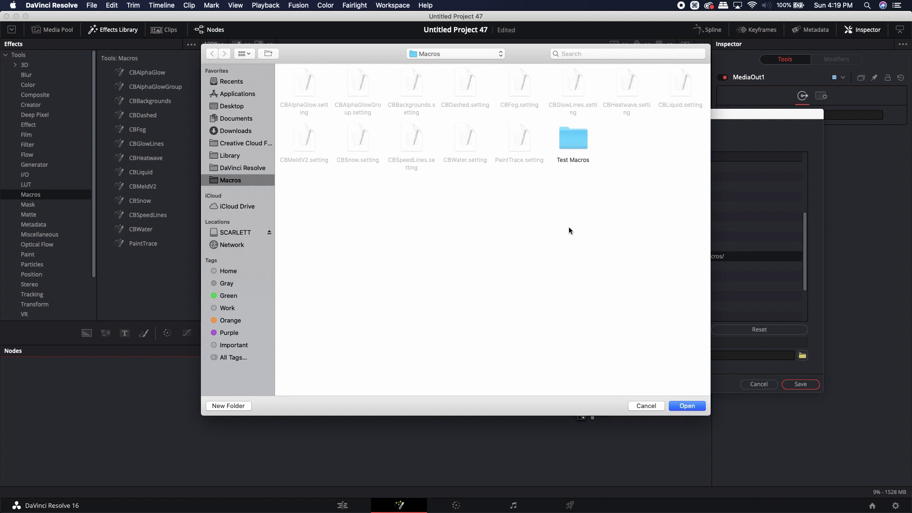
left_click_drag(655, 16, 558, 12)
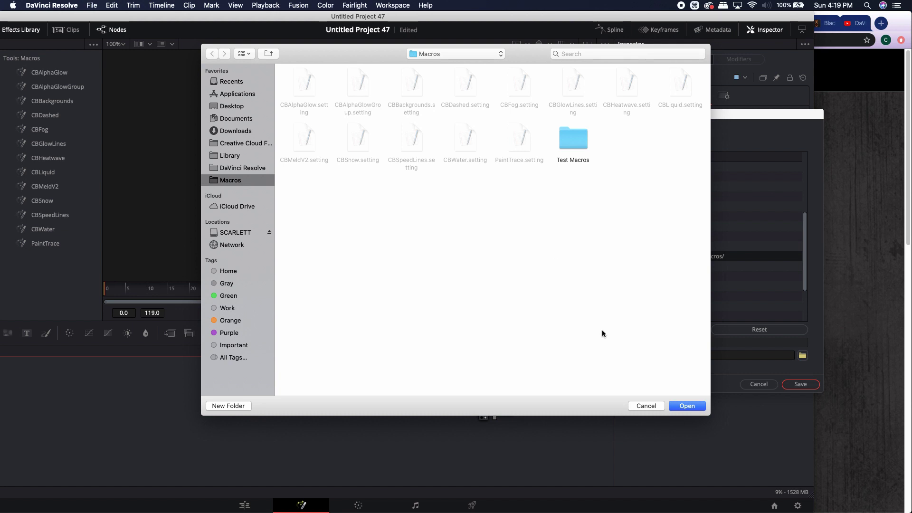
left_click(648, 407)
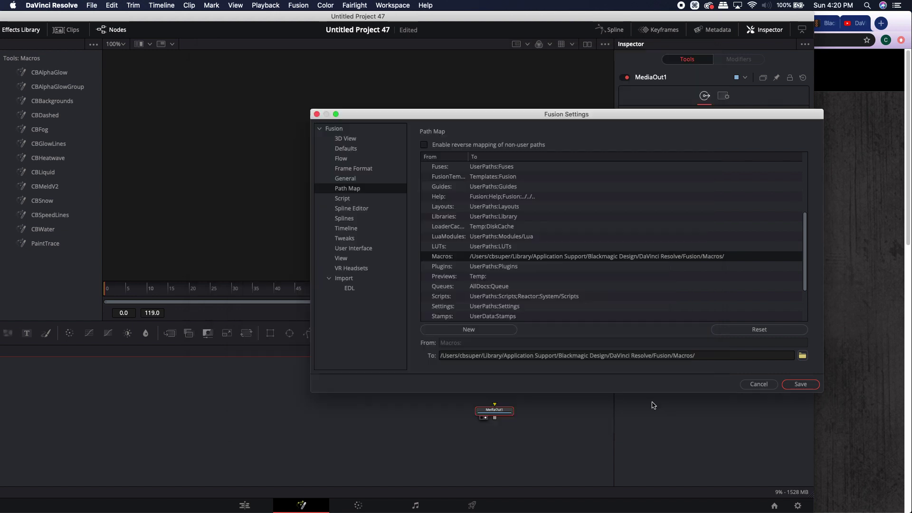
left_click(759, 385)
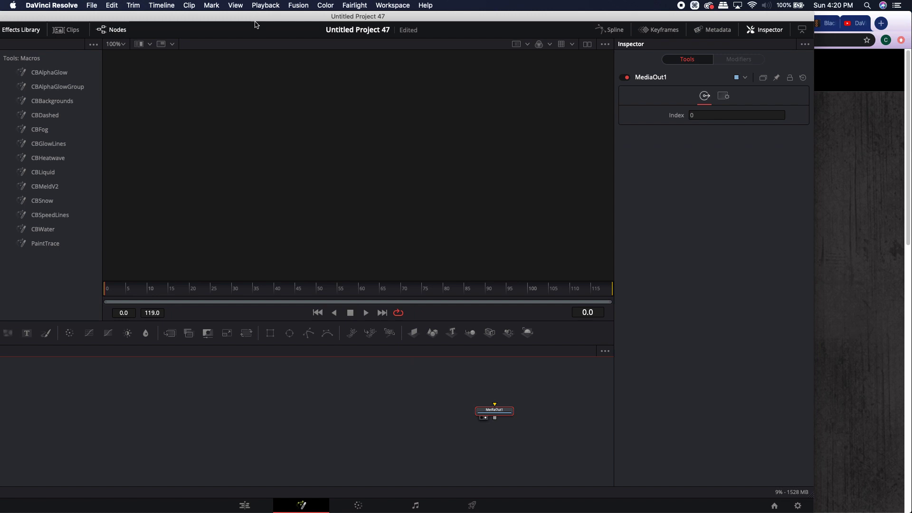
left_click_drag(260, 16, 352, 13)
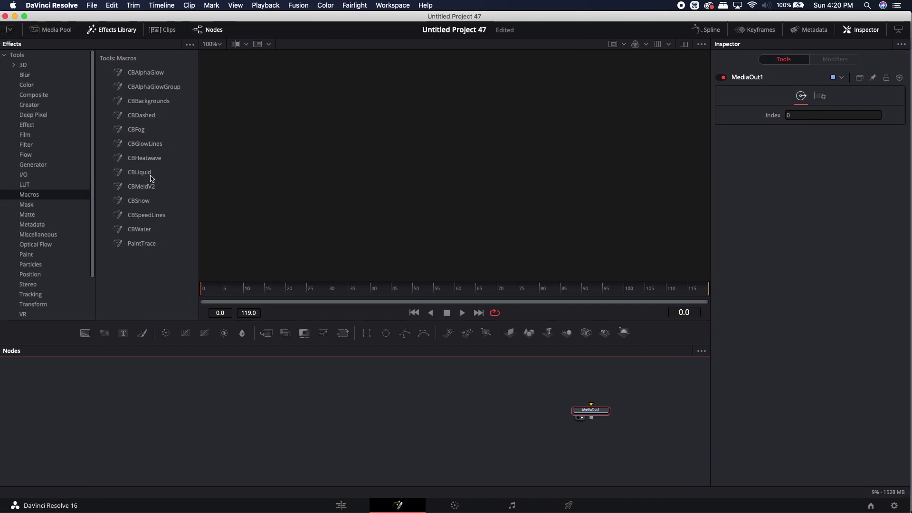
Step: Save the project, then add a CBDashed node level with MediaOut1 and wire it in
left_click(213, 398)
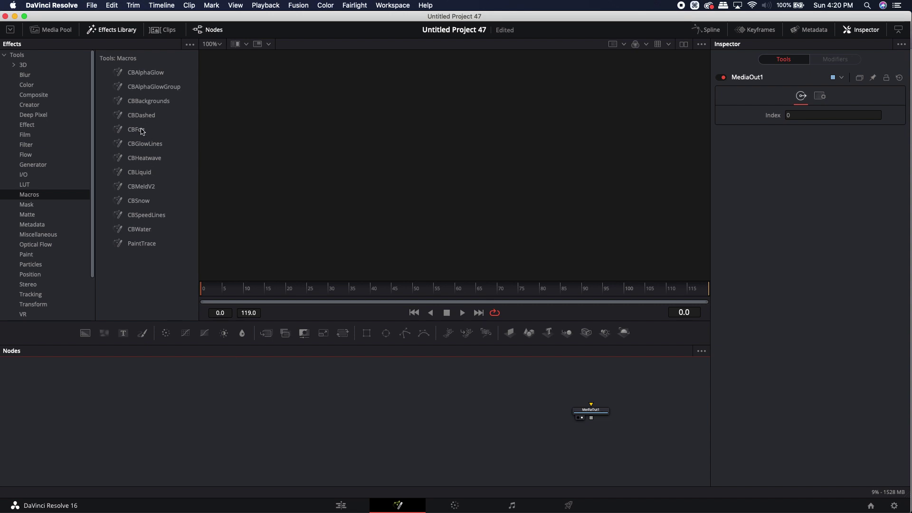
key("super+s")
double_click(135, 118)
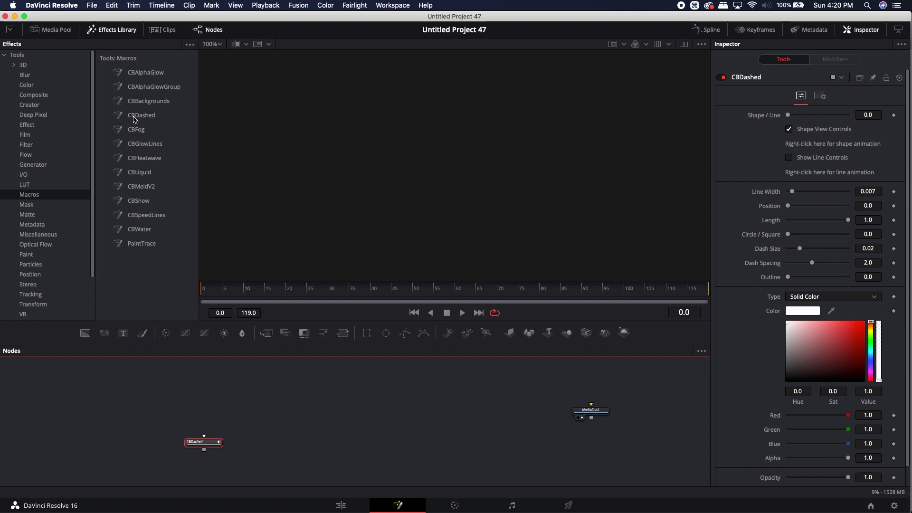
left_click_drag(207, 443, 356, 431)
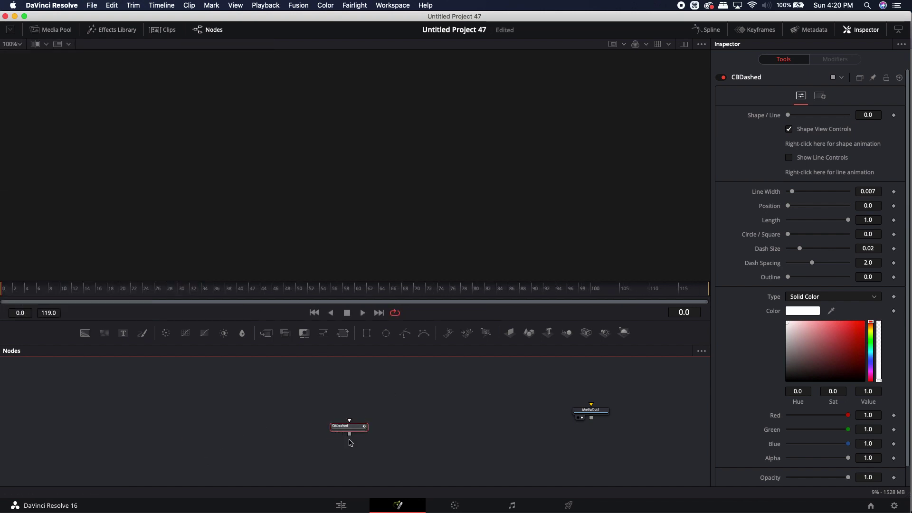
left_click_drag(350, 428, 340, 423)
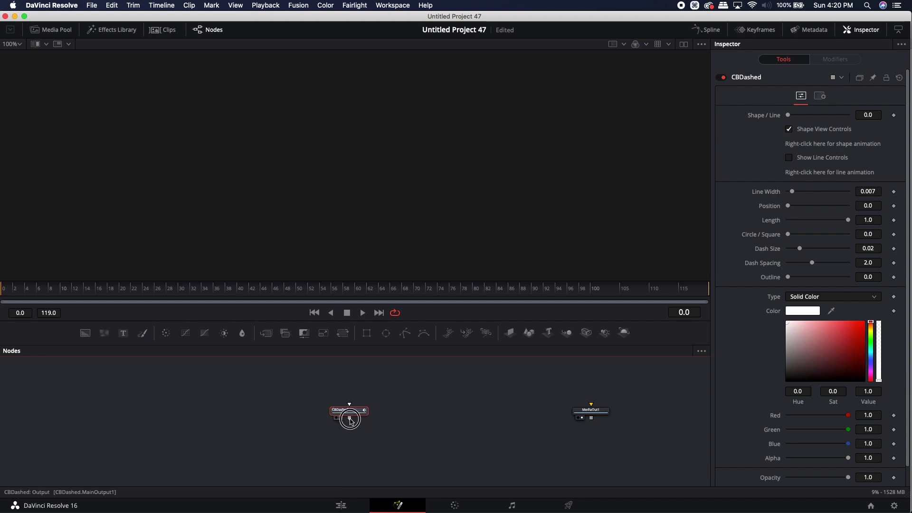
left_click_drag(350, 420, 591, 417)
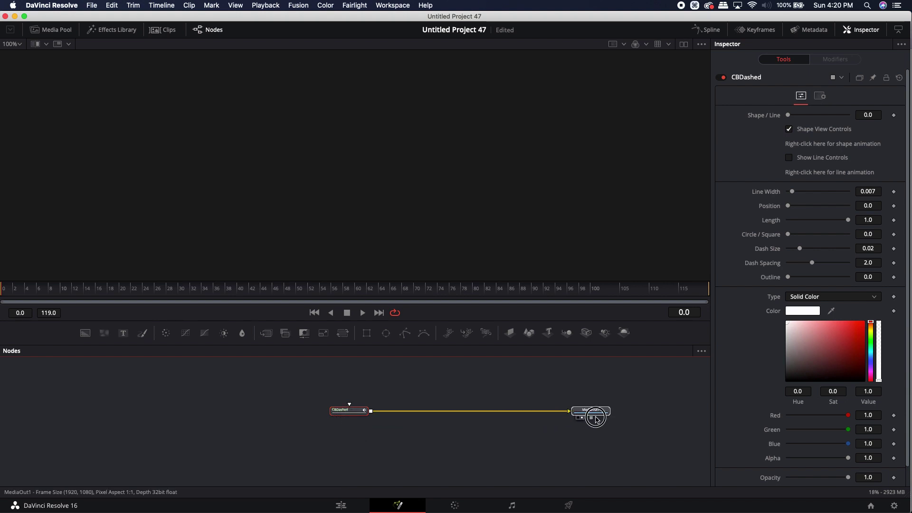
Step: Disconnect CBDashed from MediaOut1 and show its dashed square in the viewer
left_click(595, 419)
left_click_drag(360, 418, 351, 413)
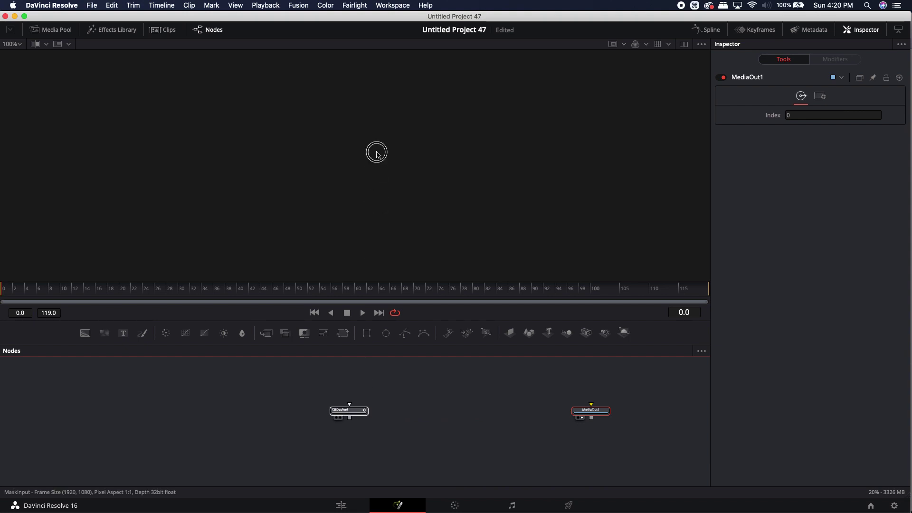
left_click_drag(377, 153, 378, 156)
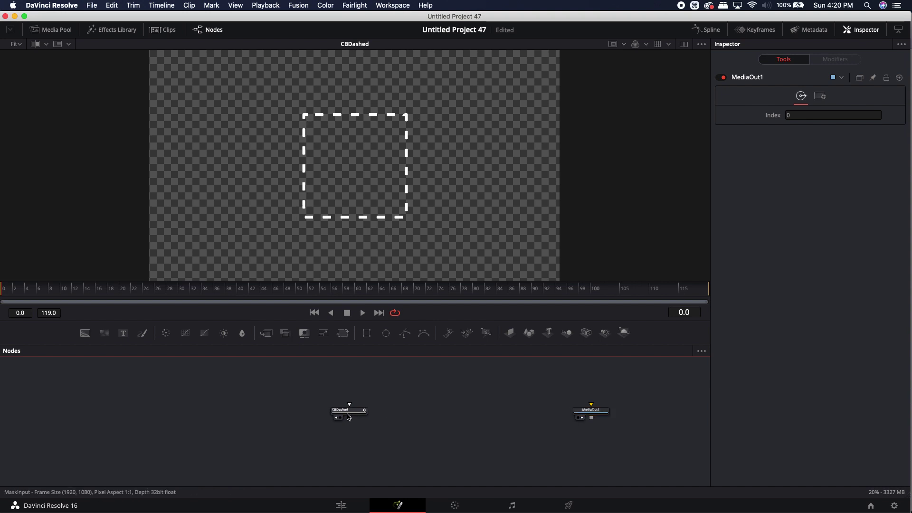
Step: Add a Background node, merge CBDashed over it into Merge1, and connect Merge1 to MediaOut1
left_click_drag(350, 412, 277, 412)
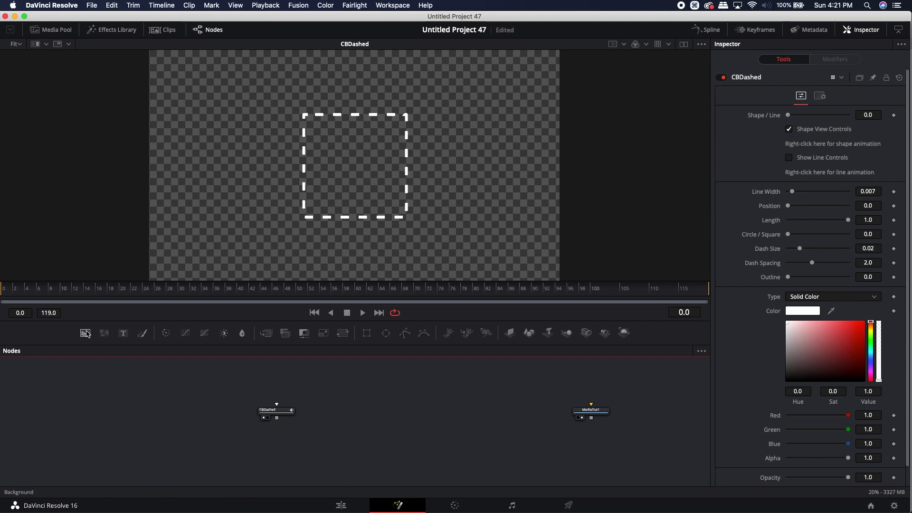
left_click_drag(85, 333, 349, 411)
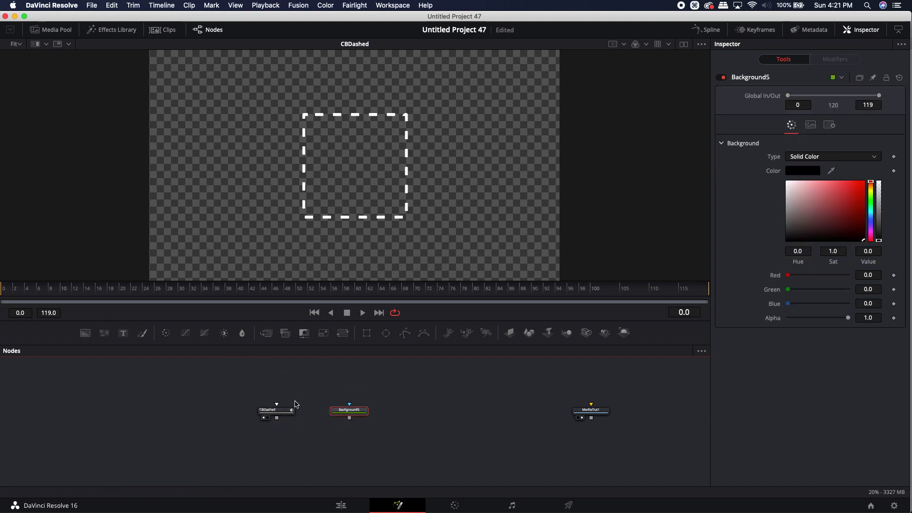
left_click_drag(287, 421, 357, 194)
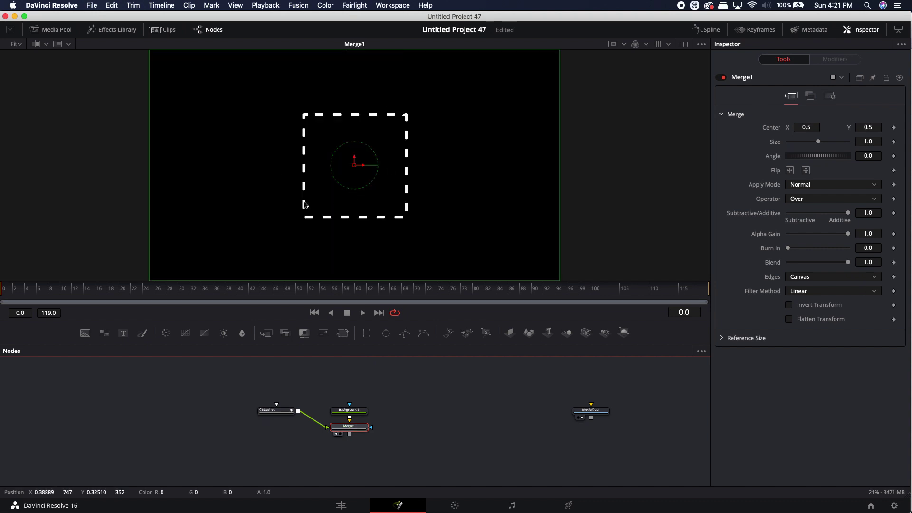
left_click_drag(350, 438, 591, 412)
left_click_drag(352, 427, 350, 411)
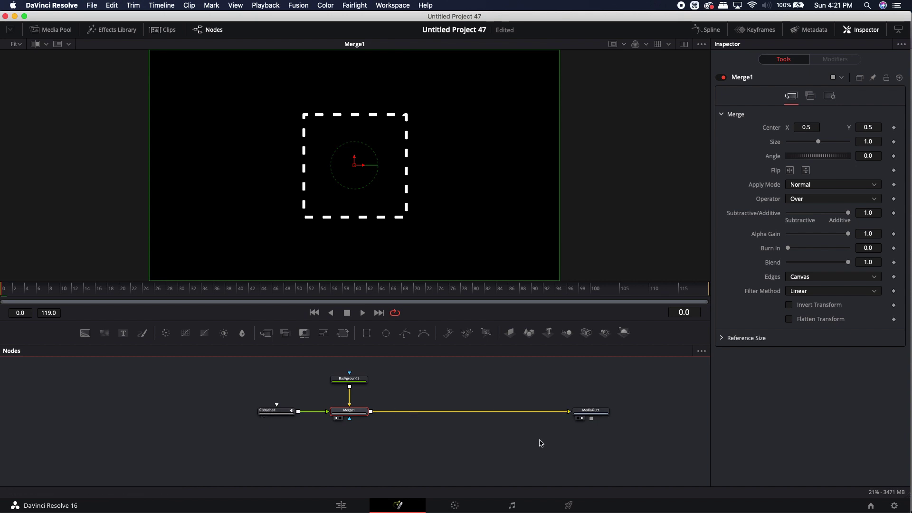
left_click(351, 505)
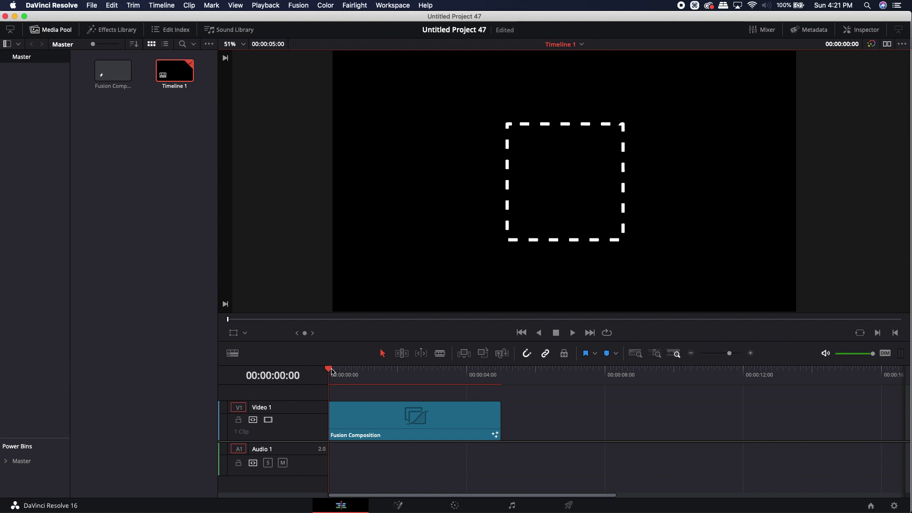
left_click_drag(333, 372, 400, 375)
left_click(399, 505)
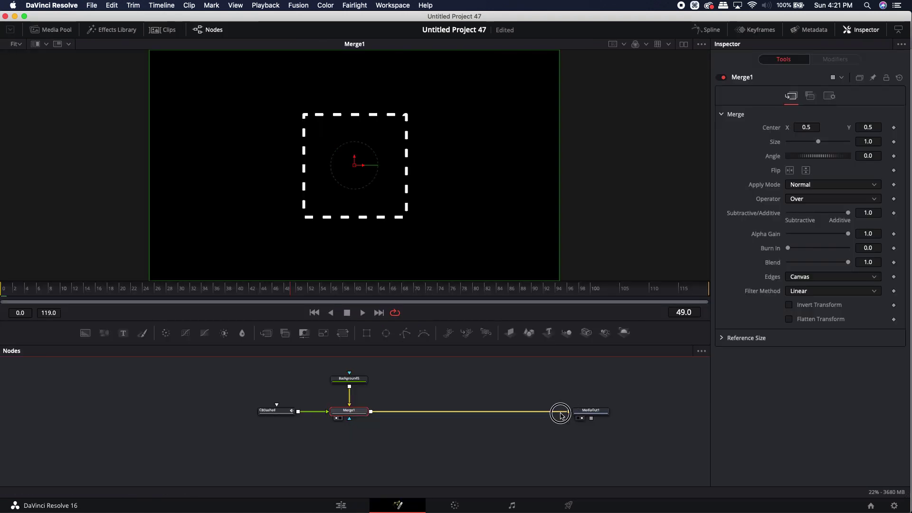
left_click_drag(566, 412, 477, 511)
left_click(356, 507)
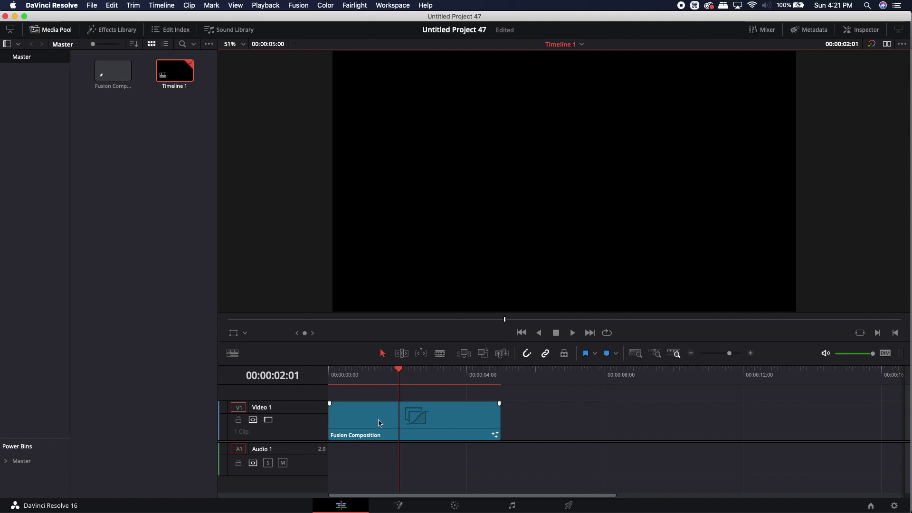
left_click_drag(401, 370, 398, 369)
left_click(399, 505)
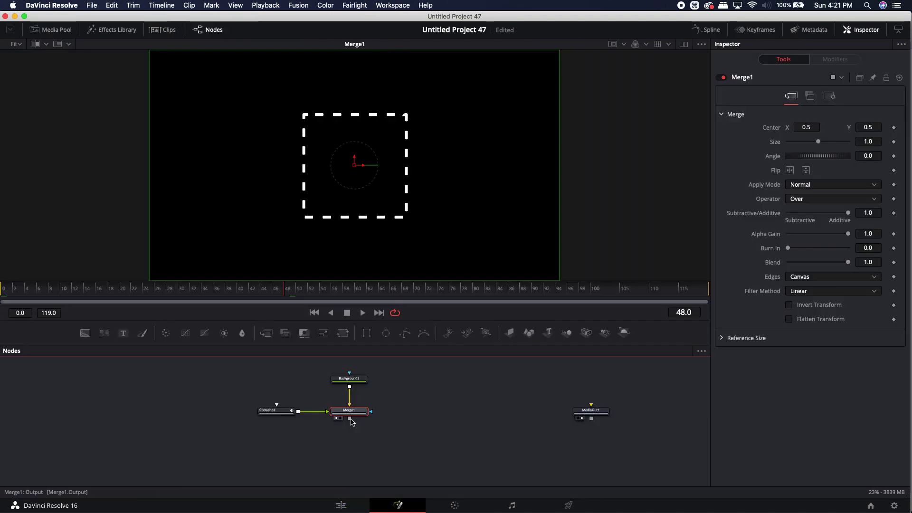
left_click_drag(350, 418, 585, 416)
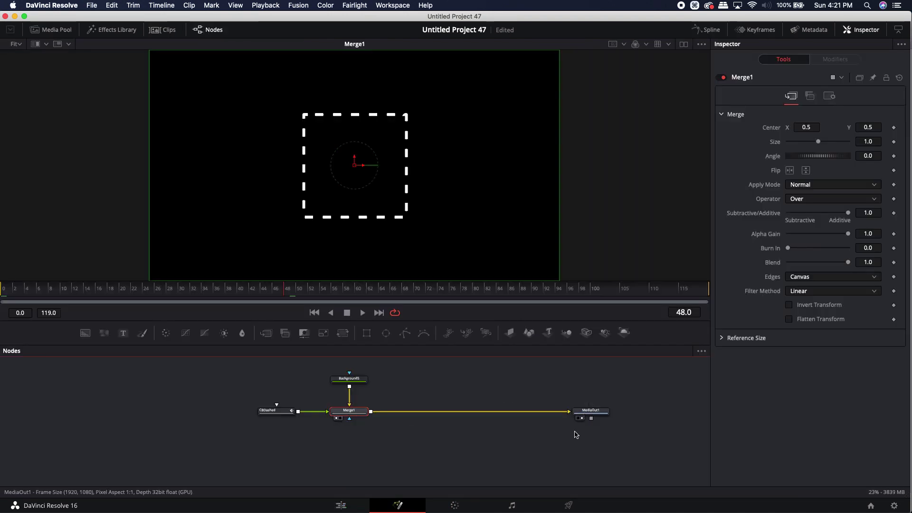
left_click(361, 446)
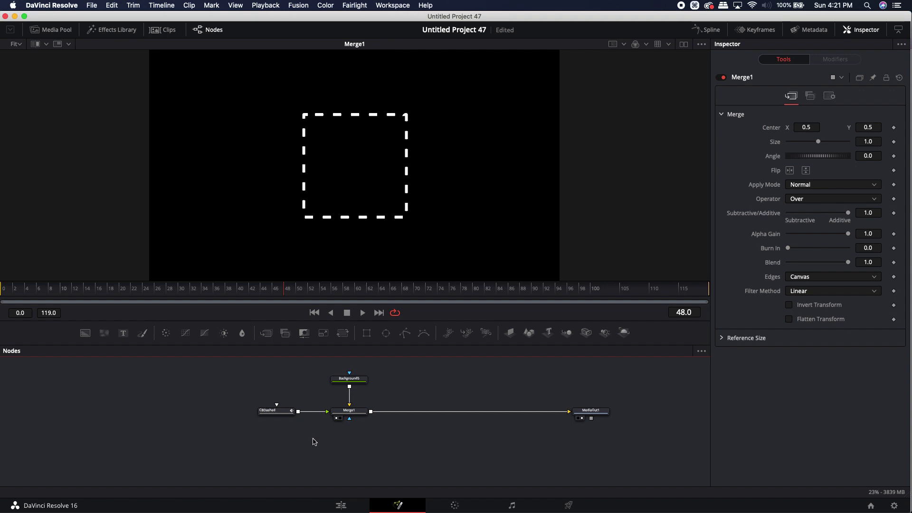
Step: View CBDashed alone, toggle the checkerboard display, and reselect it to show Line Width 0.007, Dash Size 0.02
left_click_drag(280, 411, 319, 231)
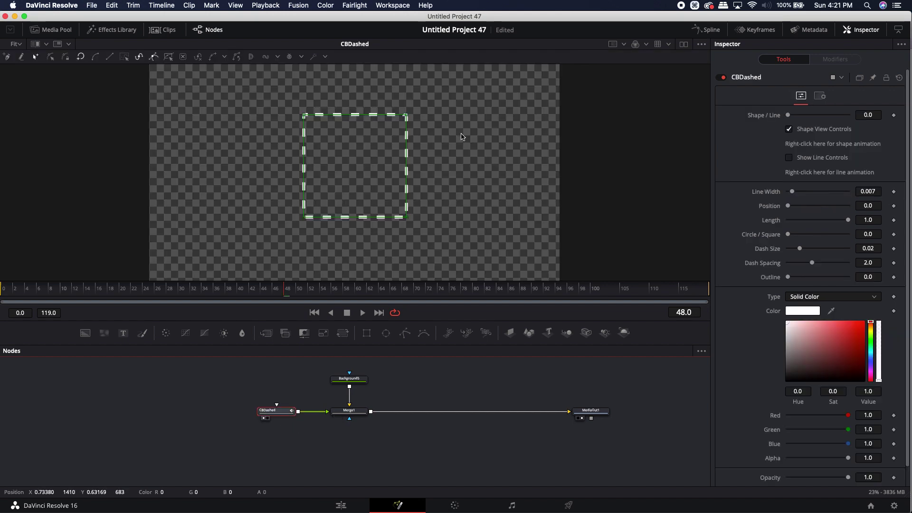
left_click(636, 44)
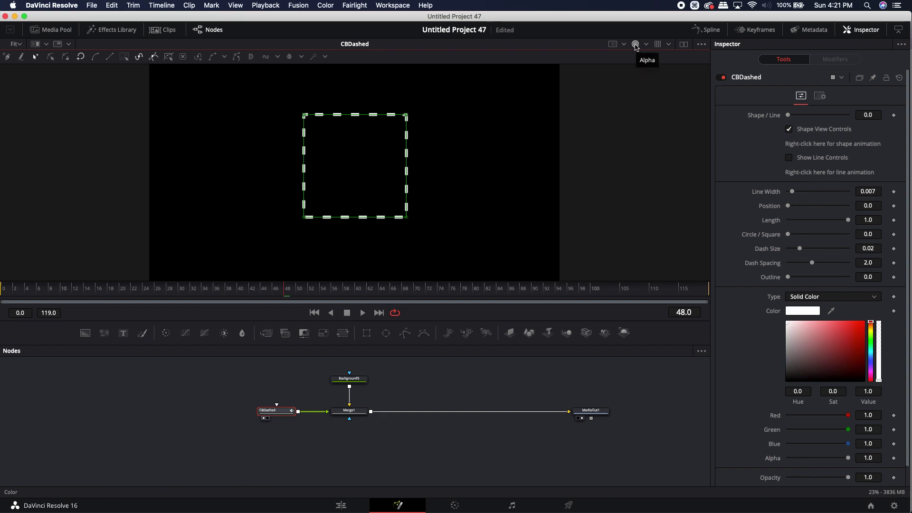
left_click(635, 44)
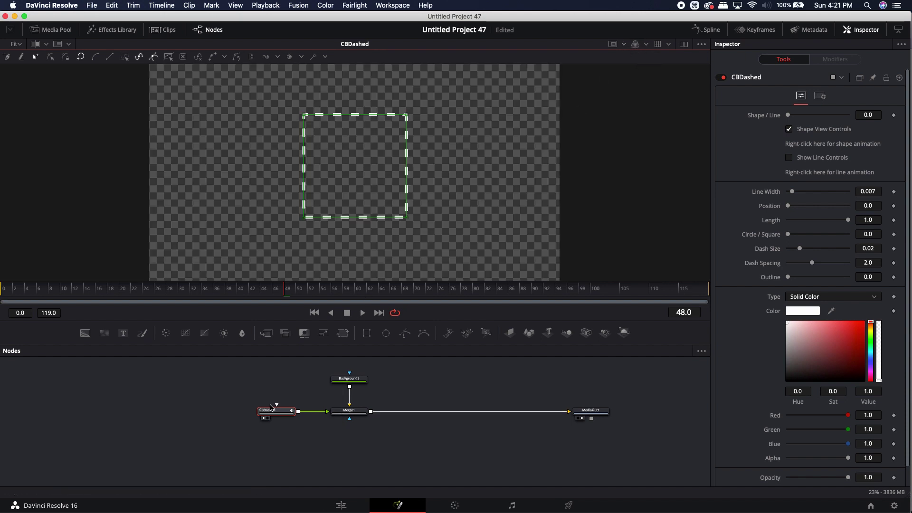
left_click(287, 393)
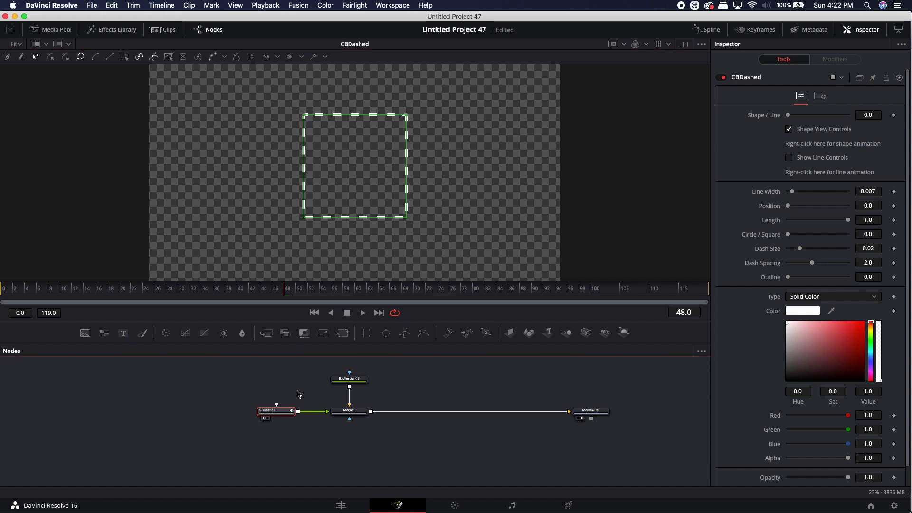
left_click(312, 392)
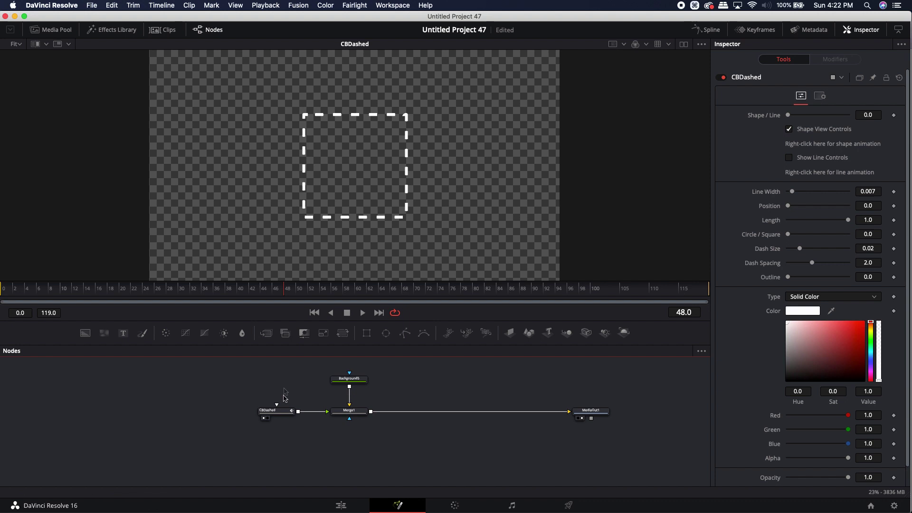
left_click(275, 411)
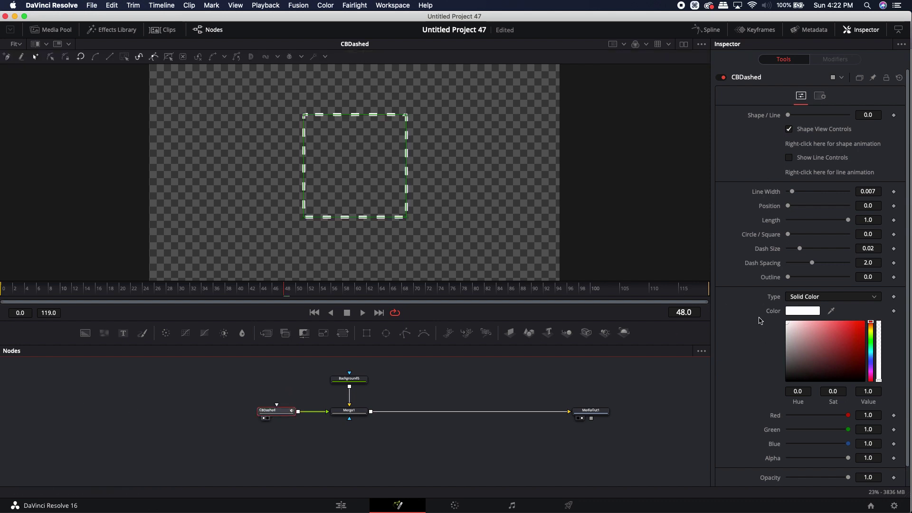
scroll(752, 298, "down", 2)
scroll(753, 298, "up", 2)
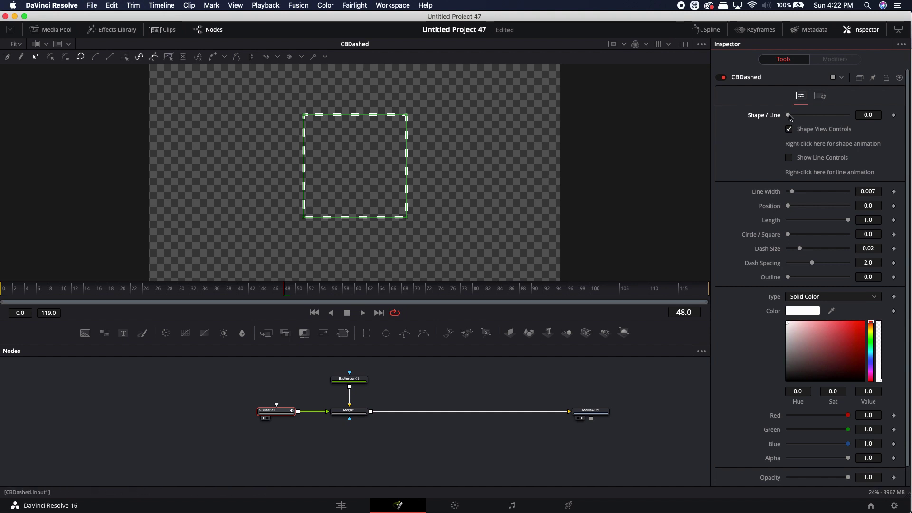
Step: Drag CBDashed's Shape / Line slider from 0.0 to 1.0 for a horizontal dashed line
left_click_drag(790, 118, 892, 117)
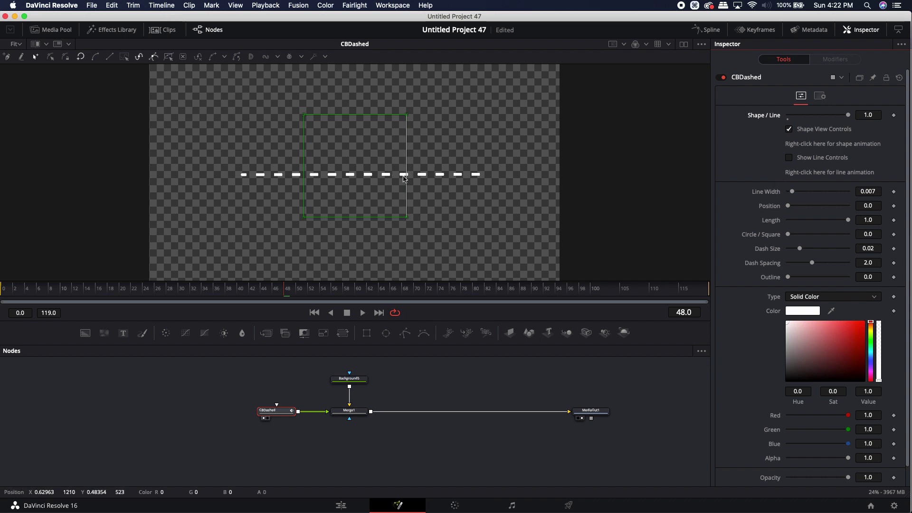
Step: Turn on Show Line Controls and pull a line point down to bend the line into a shallow V
left_click(791, 130)
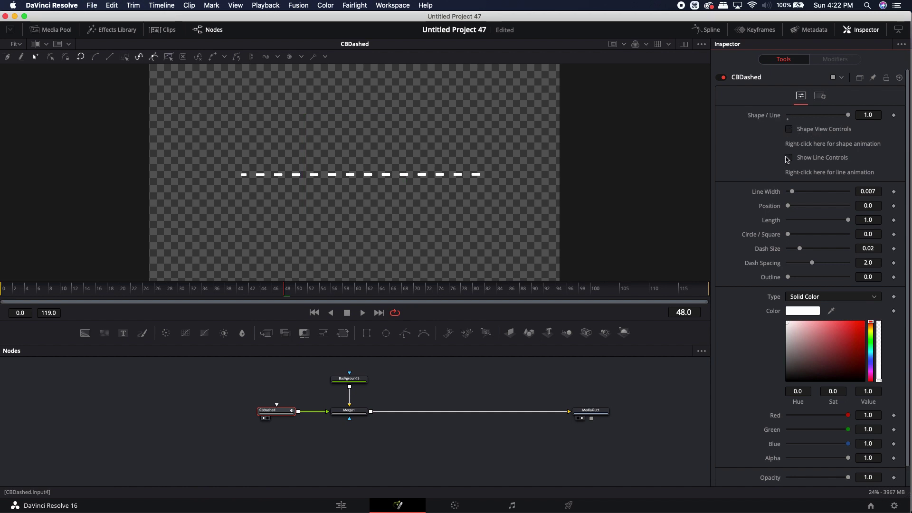
left_click(789, 159)
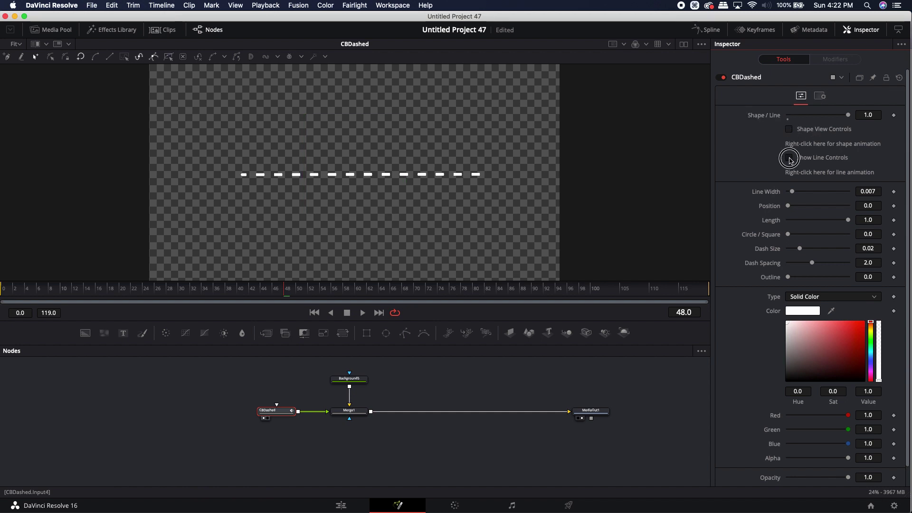
left_click(276, 192)
left_click_drag(275, 191, 260, 211)
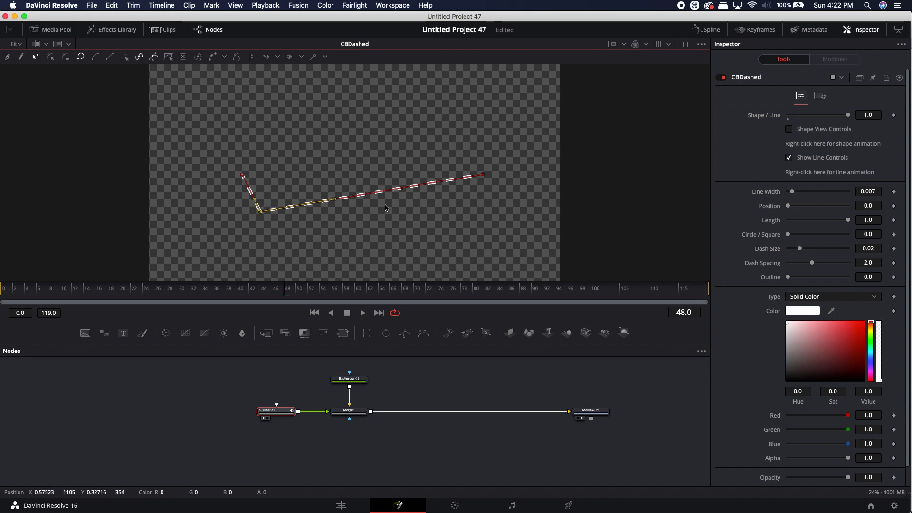
left_click_drag(348, 177, 356, 136)
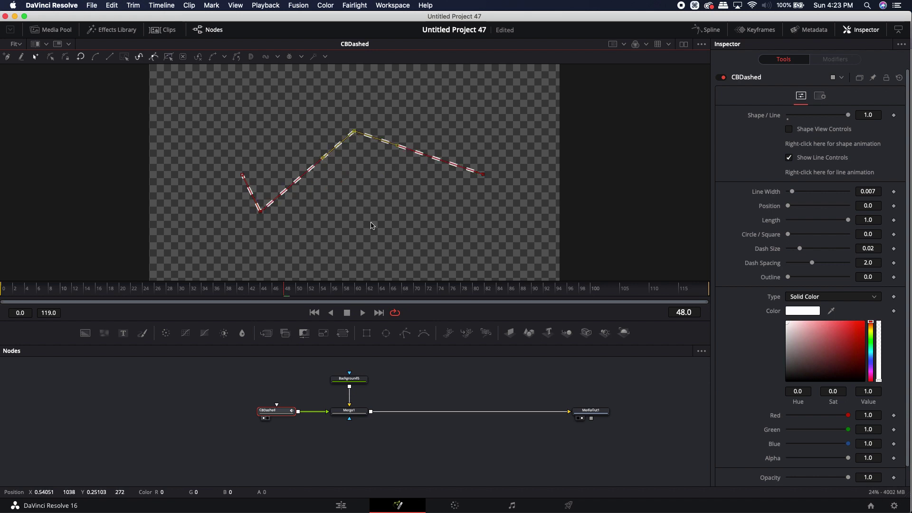
key("super+z")
key("super+z")
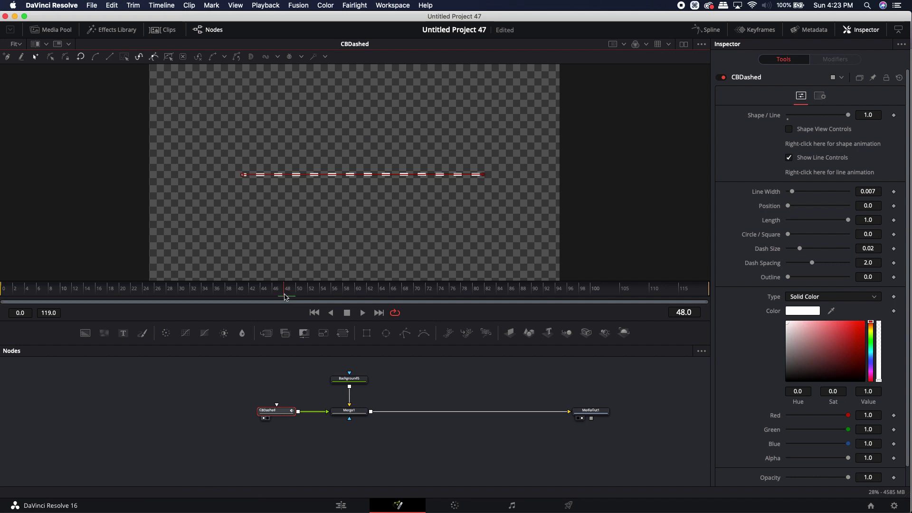
left_click_drag(310, 175, 310, 200)
Step: Scrub between frames 0 and 48 to check the straight-to-V animation, ending at frame 47
left_click(331, 292)
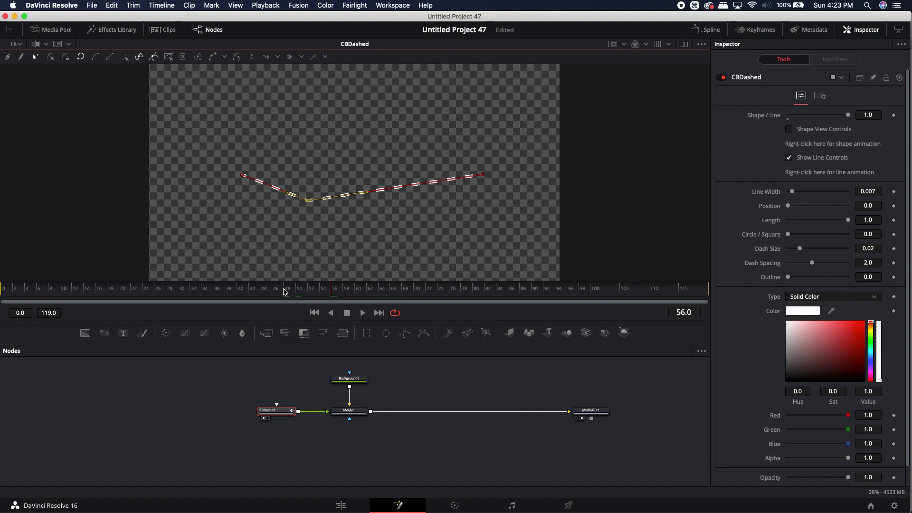
left_click(331, 292)
left_click_drag(331, 292, 3, 297)
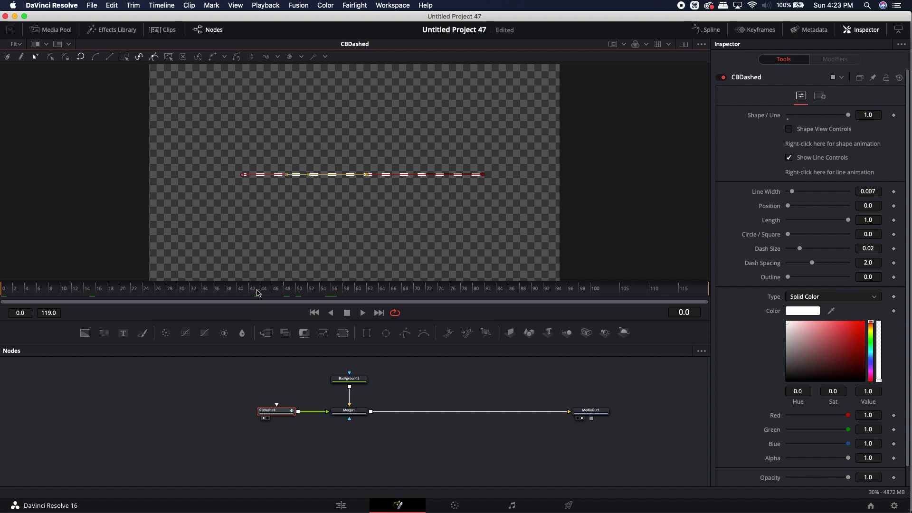
left_click(285, 291)
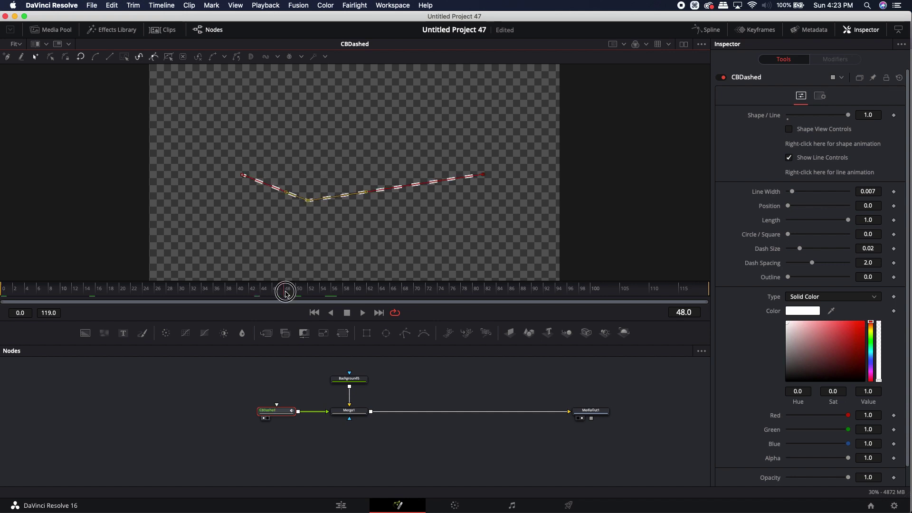
left_click_drag(286, 292, 285, 292)
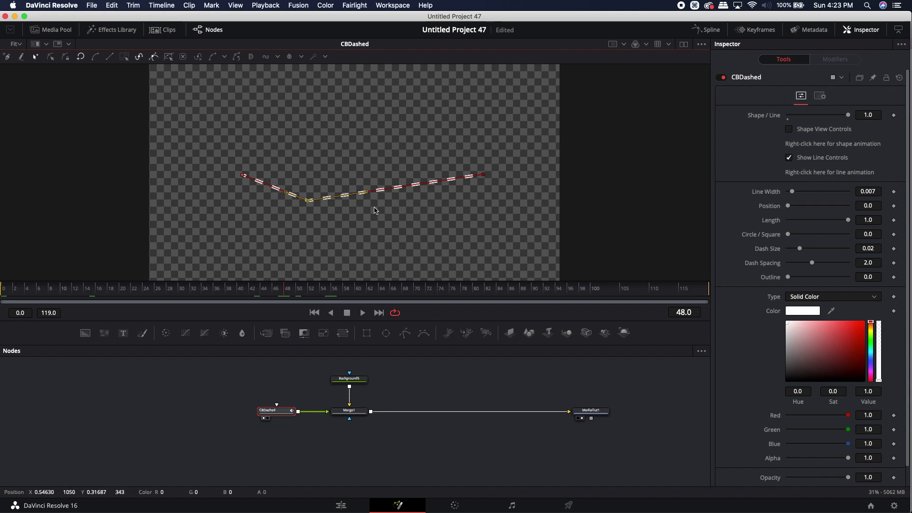
Step: Remove the line's animation keyframe, then key a peak and a dip around frames 57 and 64
right_click(809, 174)
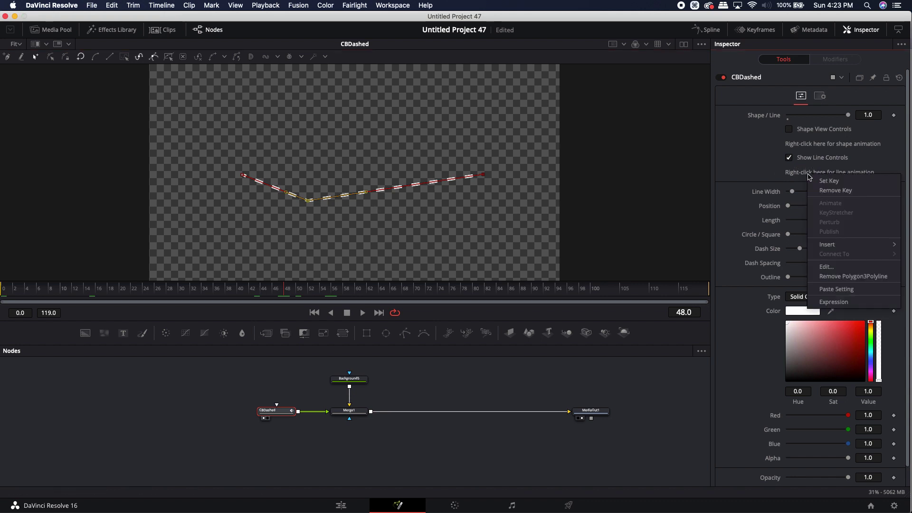
left_click(829, 190)
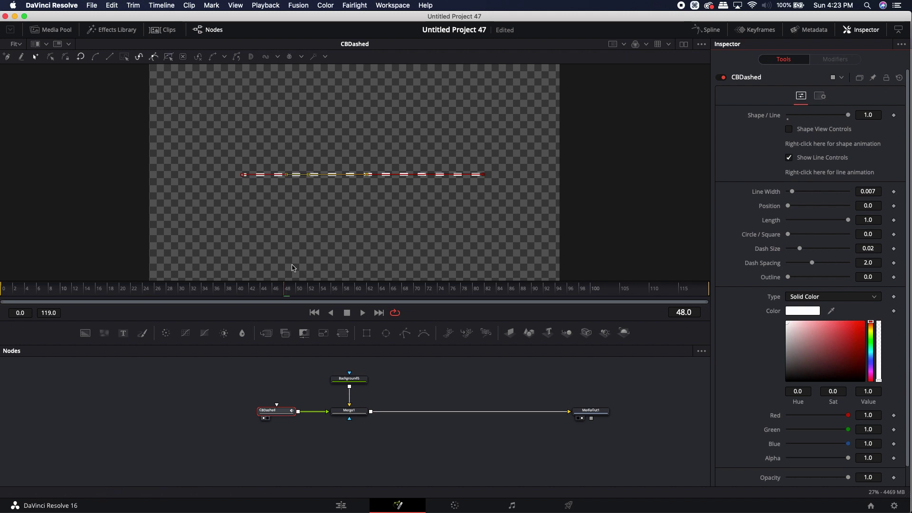
left_click_drag(264, 174, 274, 155)
left_click(348, 292)
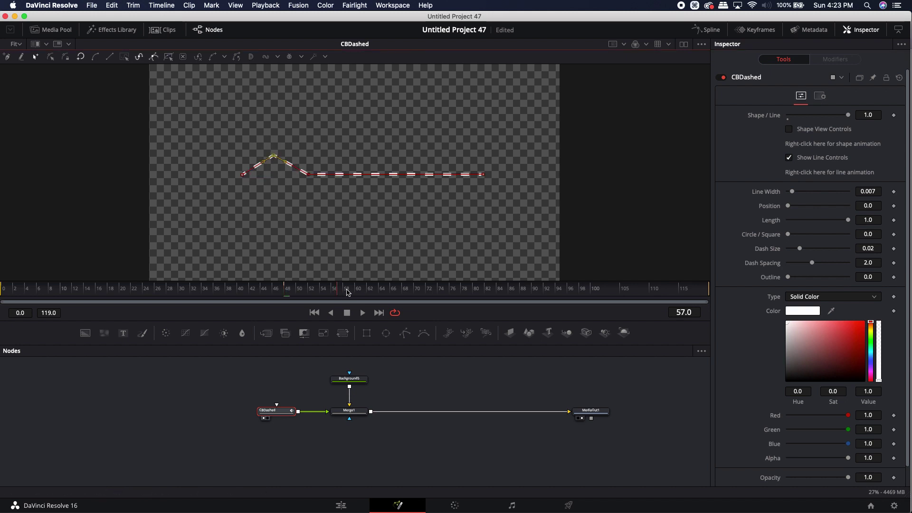
left_click_drag(339, 175, 339, 191)
left_click(380, 292)
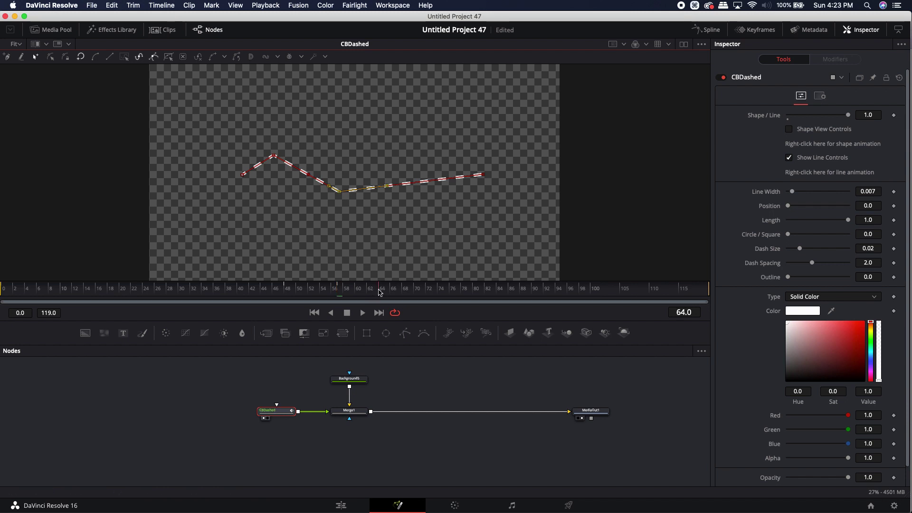
Step: Scrub the timeline to preview the zigzag animation and park the playhead at frame 68
left_click_drag(380, 292, 271, 297)
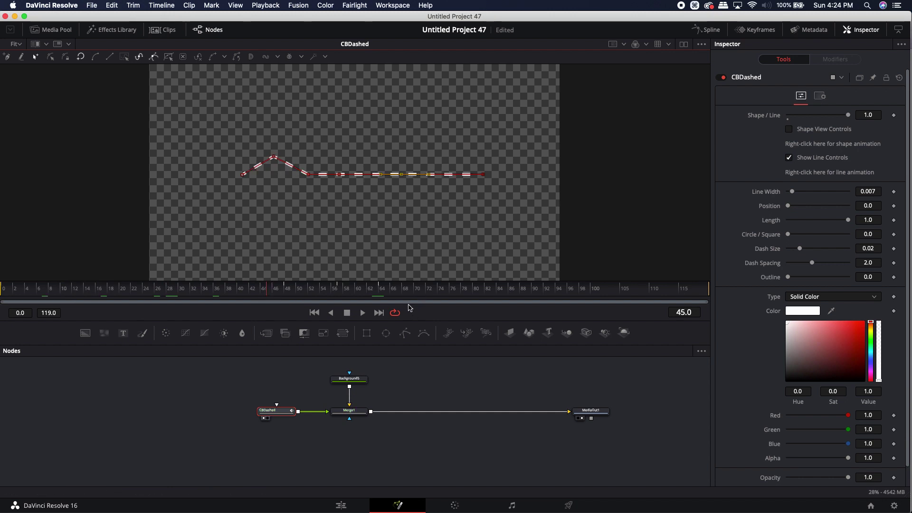
left_click_drag(268, 295, 382, 292)
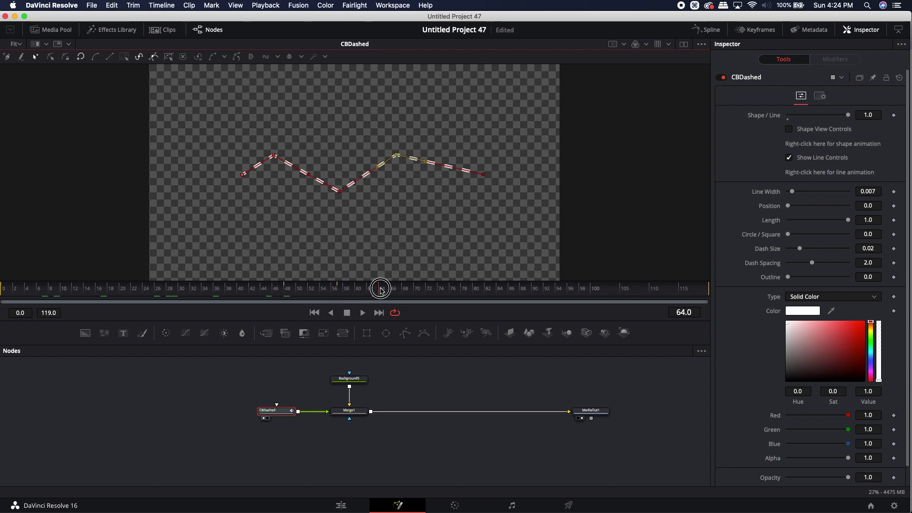
right_click(801, 173)
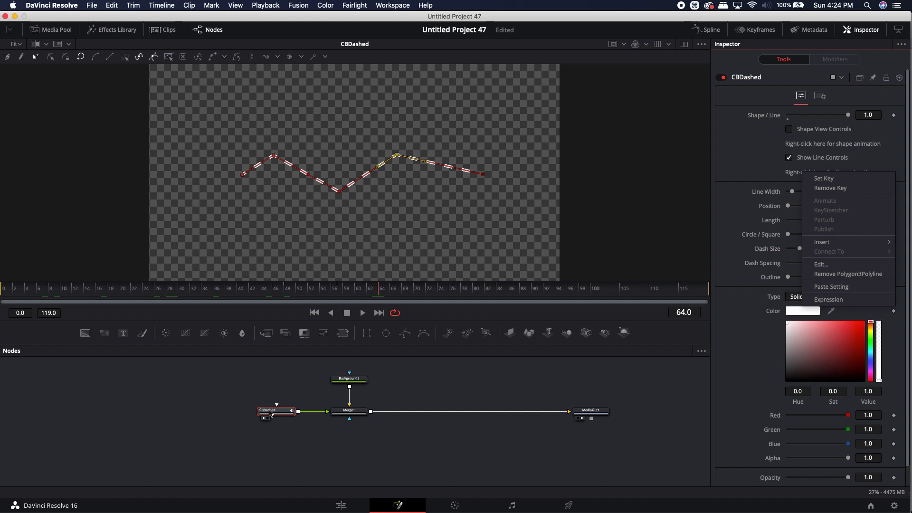
left_click(378, 287)
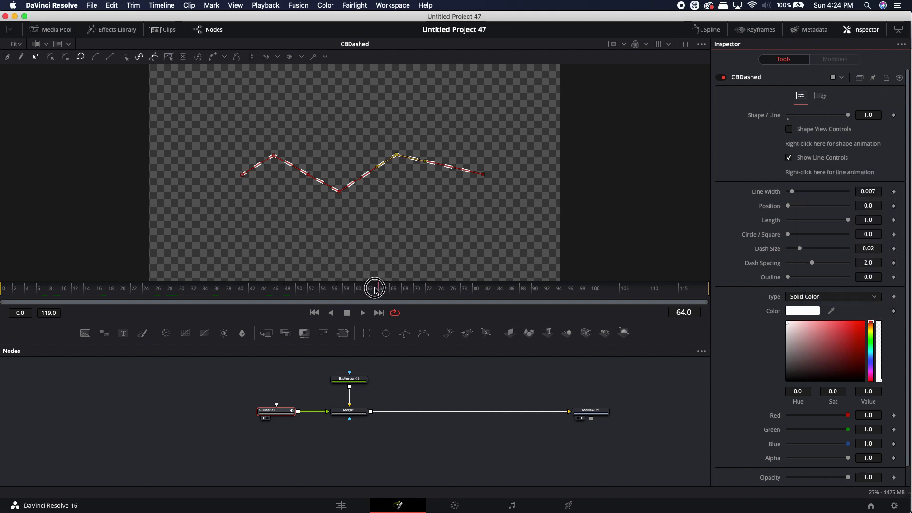
left_click(383, 291)
left_click_drag(383, 292, 403, 290)
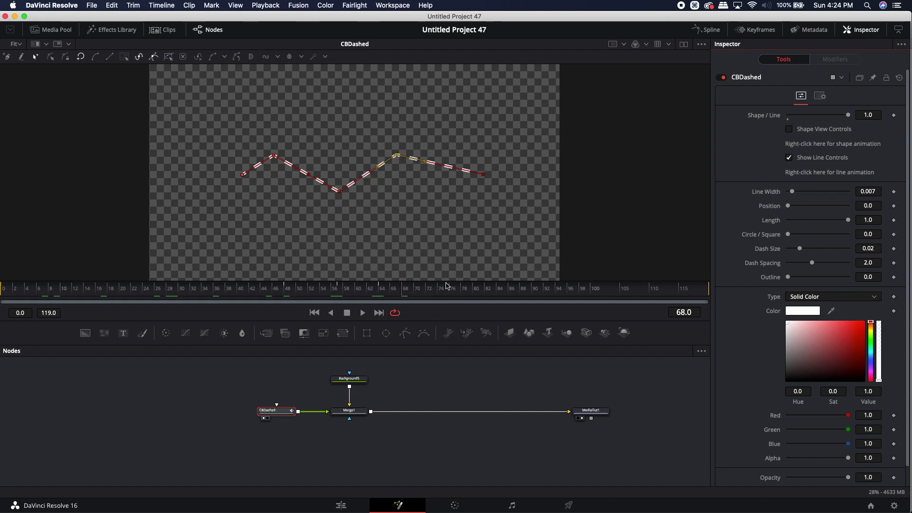
Step: Open and widen the Spline editor, showing only the Polygon3 Polyline curve
left_click(708, 30)
left_click_drag(473, 371, 165, 376)
left_click(172, 377)
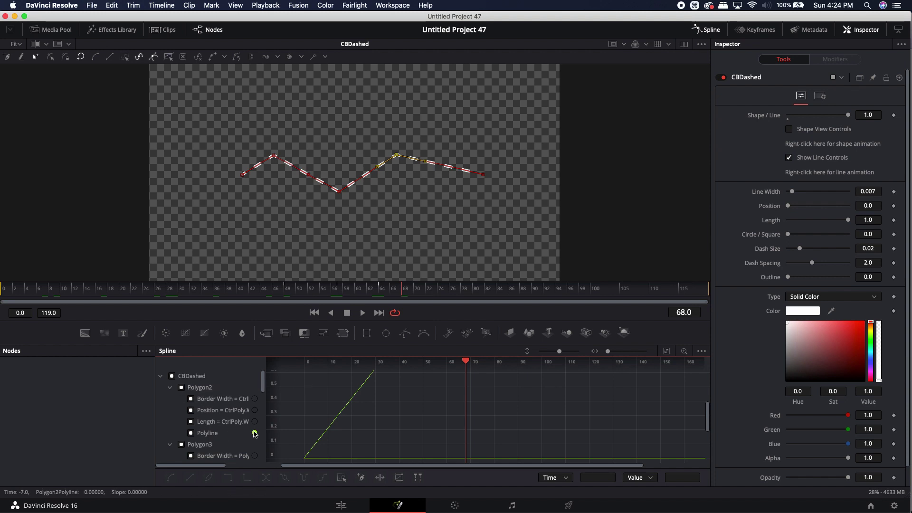
scroll(215, 398, "down", 3)
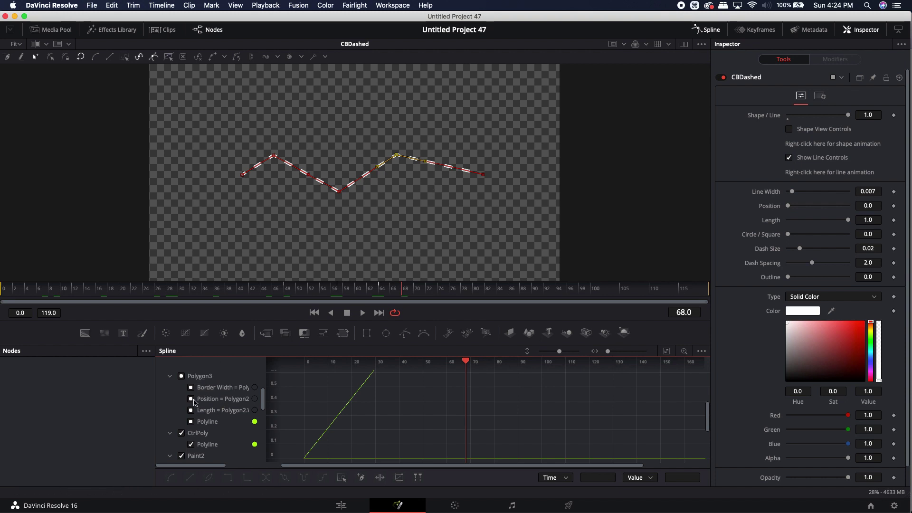
scroll(194, 385, "up", 3)
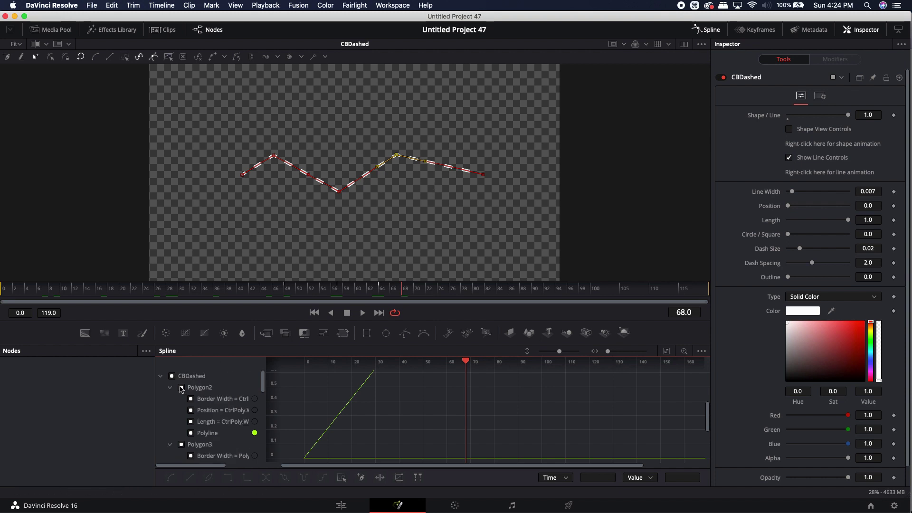
scroll(216, 412, "down", 4)
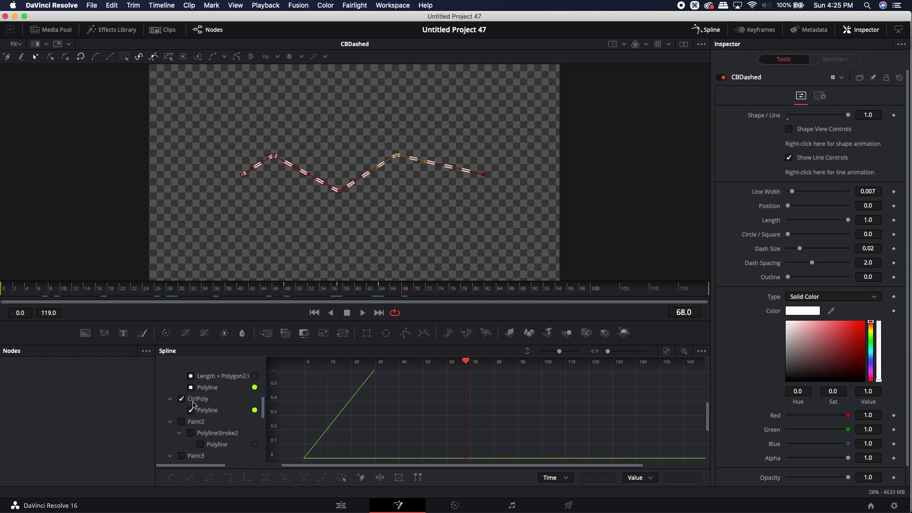
left_click(180, 399)
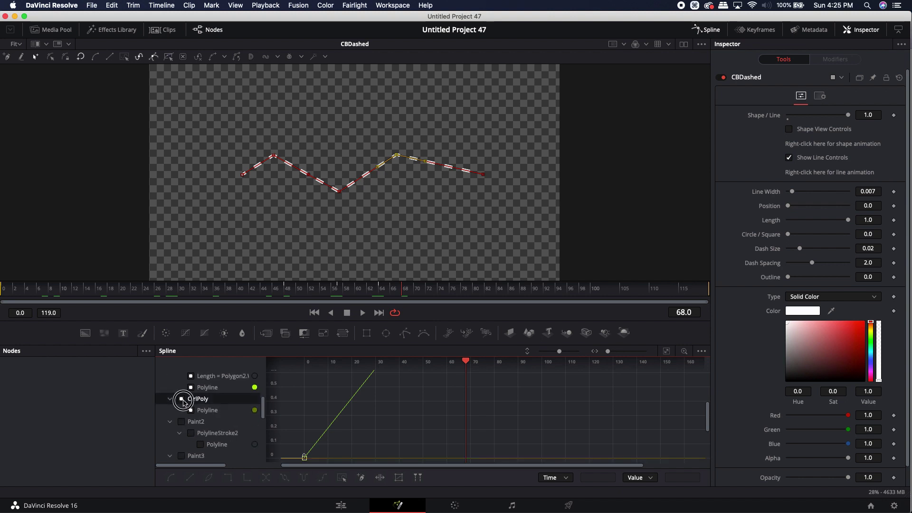
scroll(176, 418, "down", 3)
left_click(182, 422)
scroll(230, 411, "up", 3)
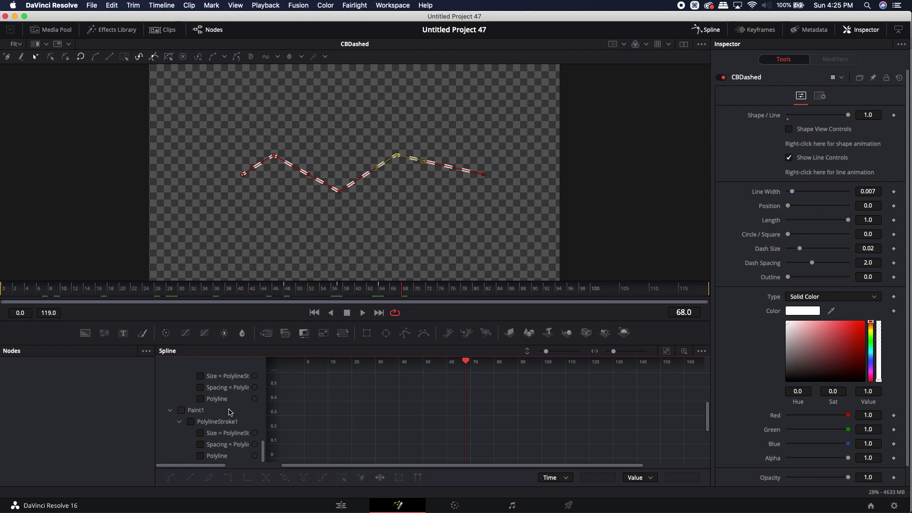
scroll(215, 412, "up", 3)
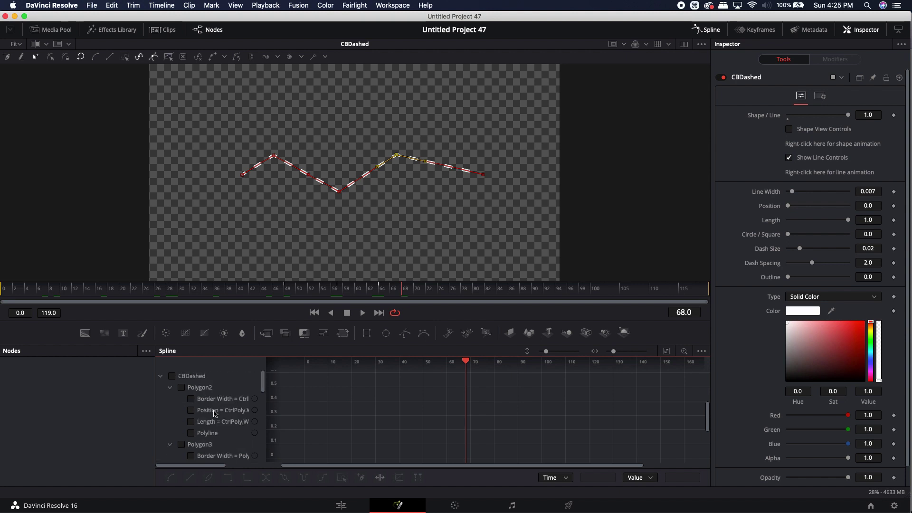
left_click(182, 376)
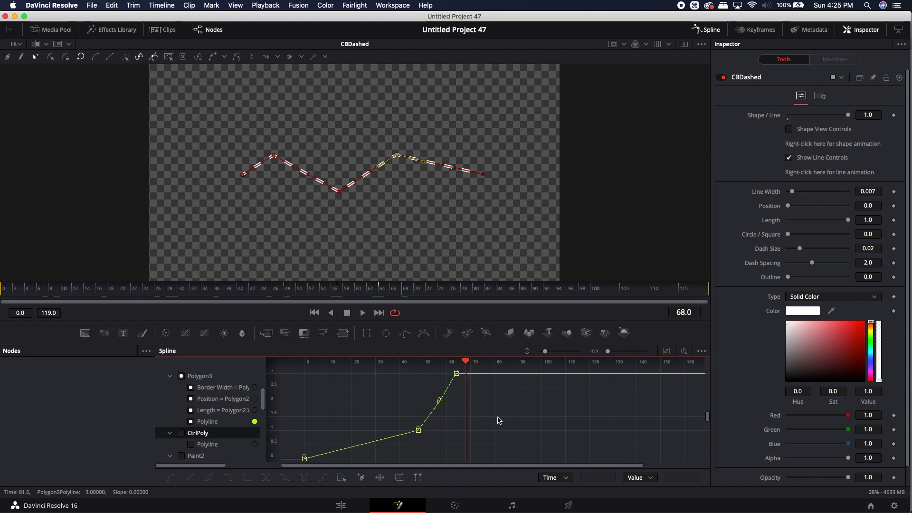
Step: Zoom to fit the Polyline curve and box-select all its animation keyframes
left_click_drag(498, 420, 485, 426)
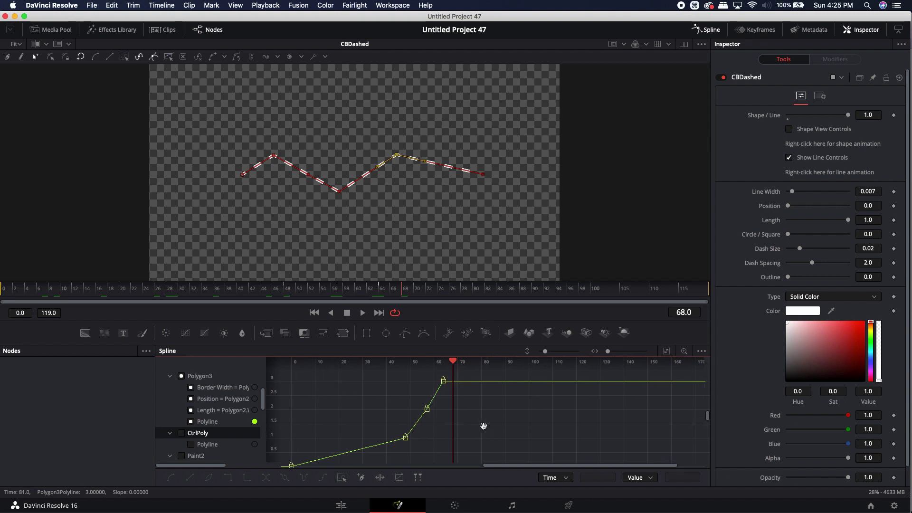
left_click(667, 353)
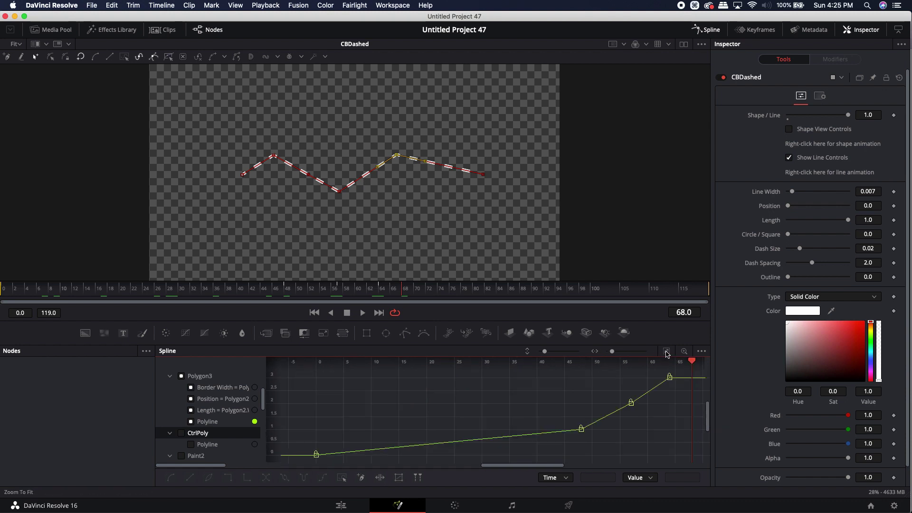
left_click(315, 456)
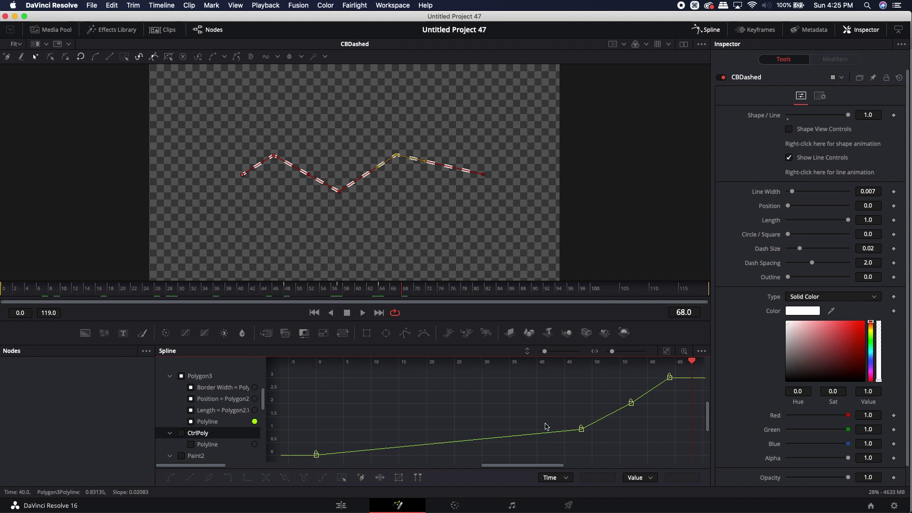
left_click_drag(613, 454, 472, 453)
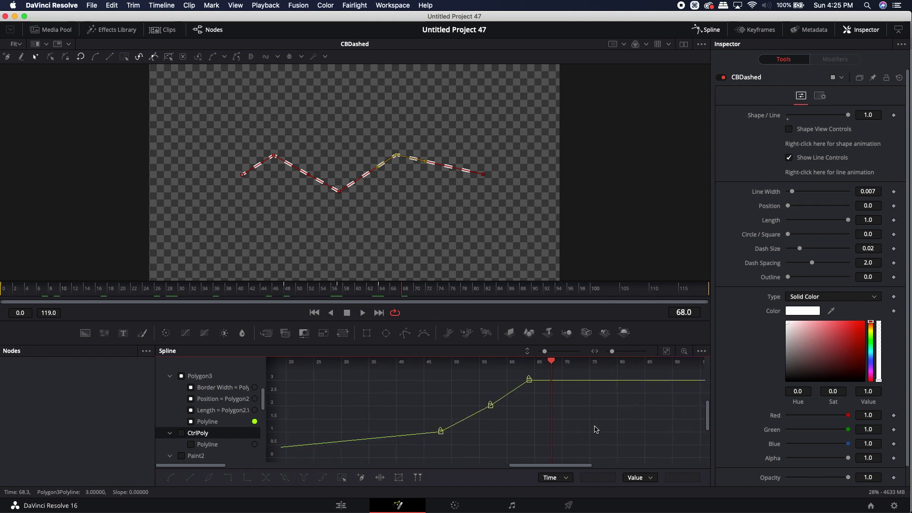
left_click_drag(580, 447, 415, 378)
Step: Delete the old keyframes and move the playhead forward to frame 50
key("BackSpace")
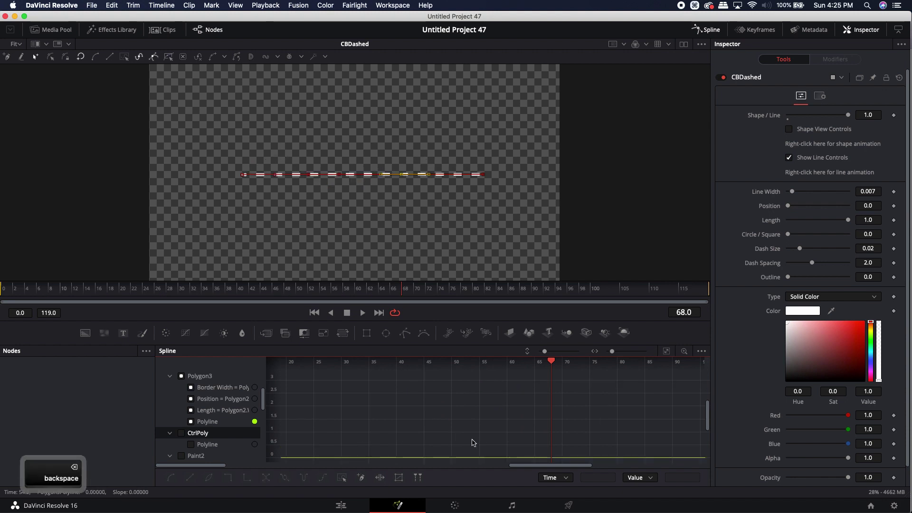
left_click_drag(106, 287, 304, 298)
left_click(3, 291)
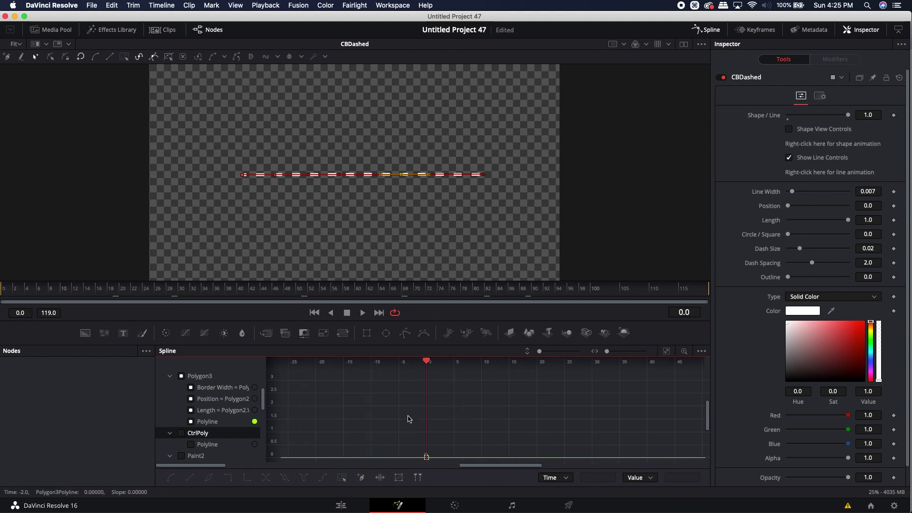
left_click_drag(372, 430, 346, 414)
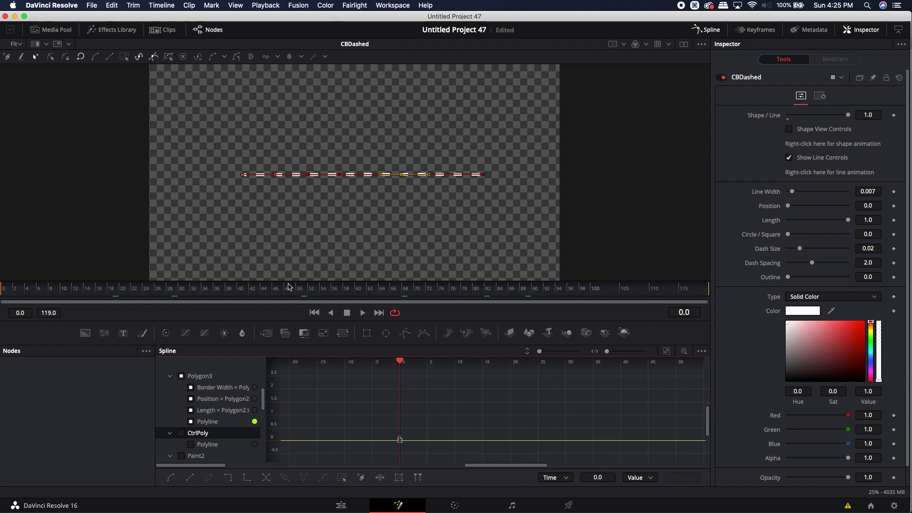
mouse_move(284, 286)
left_mouse_down()
mouse_move(110, 288)
mouse_move(300, 294)
left_mouse_up()
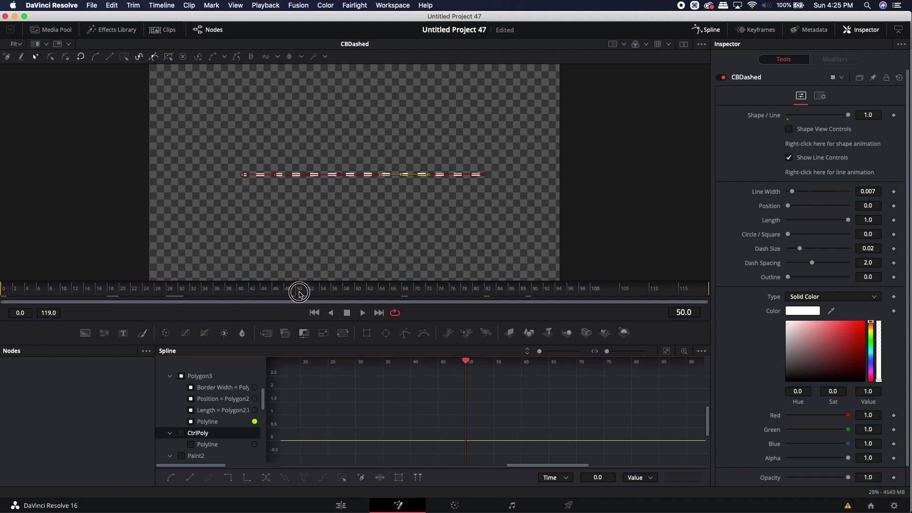
Step: Key the straight line at frame 50, then raise a point into a peak at frame 56
right_click(802, 174)
left_click(821, 179)
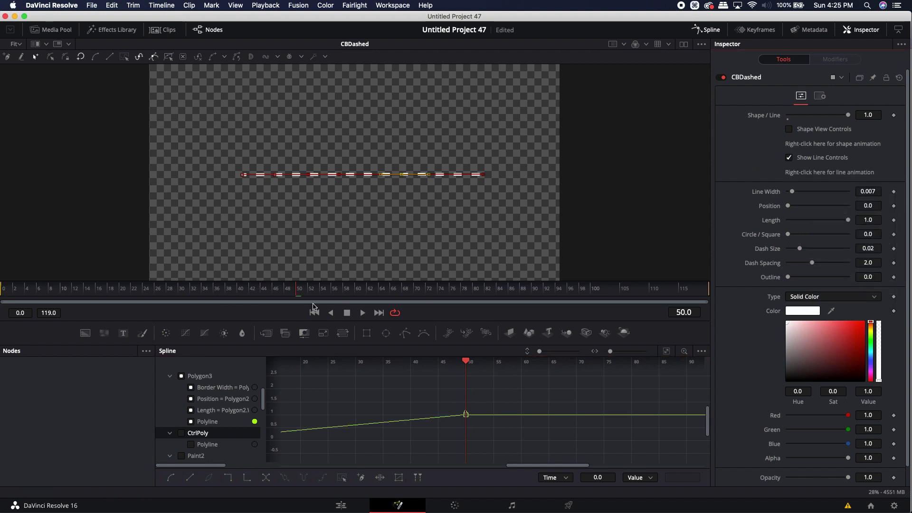
left_click_drag(304, 293, 338, 296)
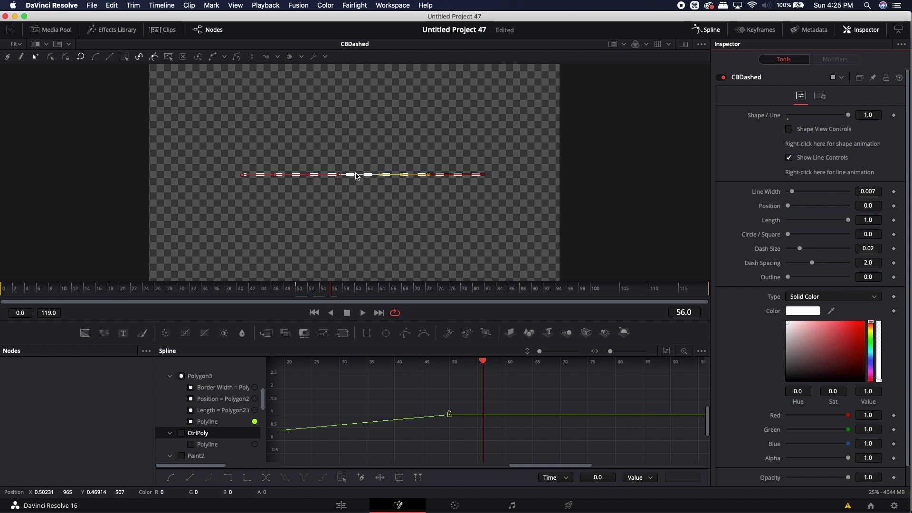
left_click_drag(357, 176, 356, 129)
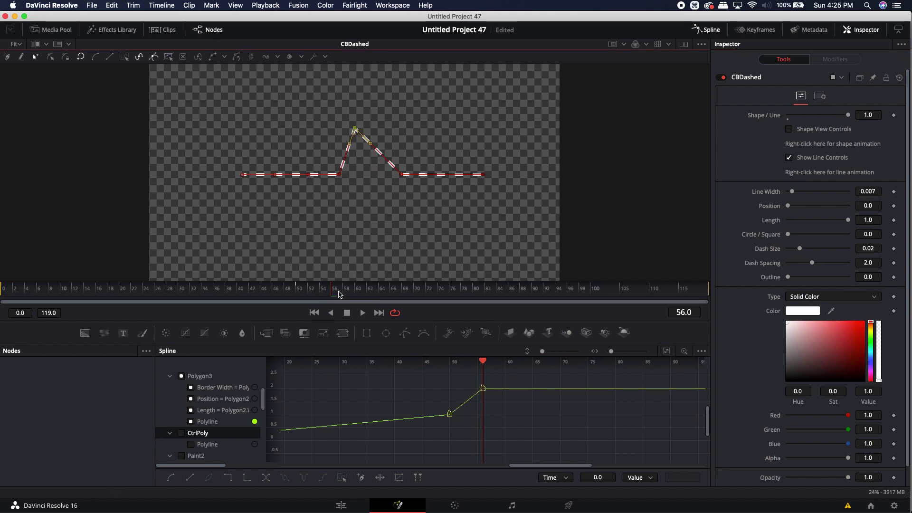
mouse_move(339, 294)
left_mouse_down()
mouse_move(61, 288)
mouse_move(360, 291)
mouse_move(314, 291)
mouse_move(334, 292)
left_mouse_up()
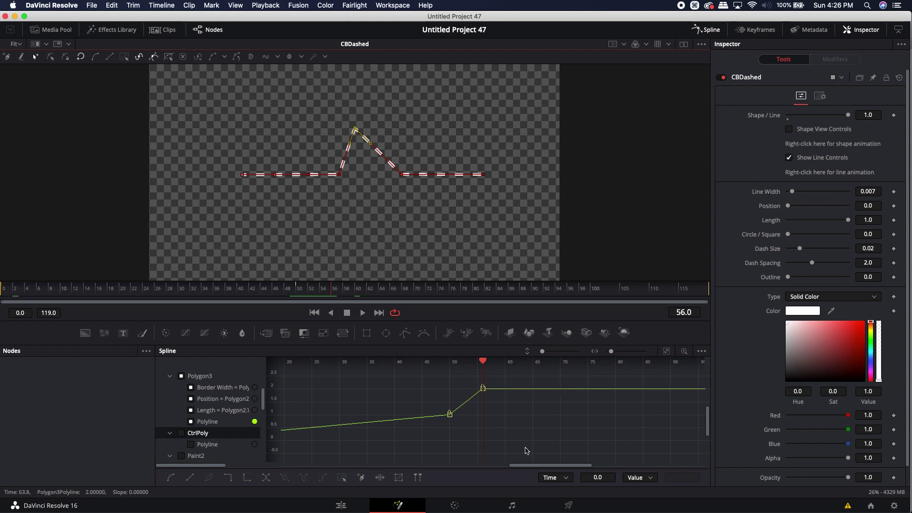
Step: Delete the frame 50 and 56 keyframes, close the Spline panel, and set Shape/Line to 0.0
left_click_drag(511, 444, 423, 376)
key("BackSpace")
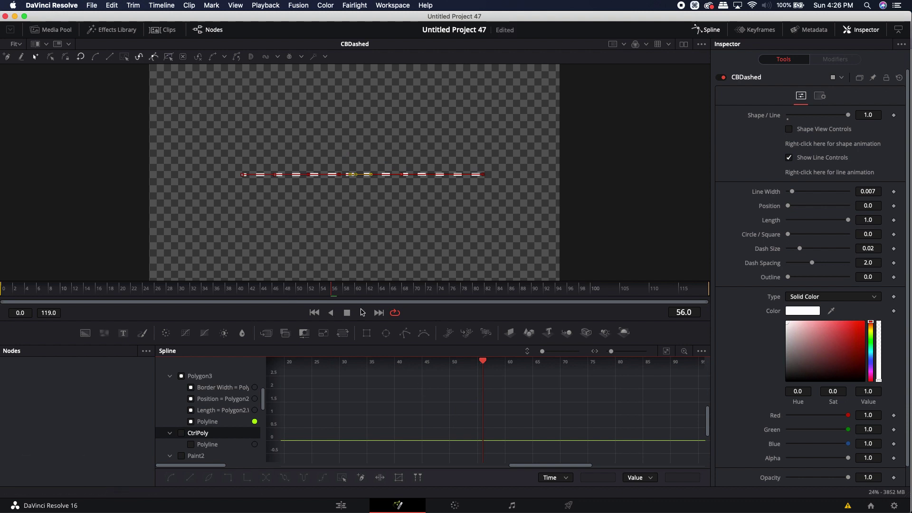
left_click(707, 29)
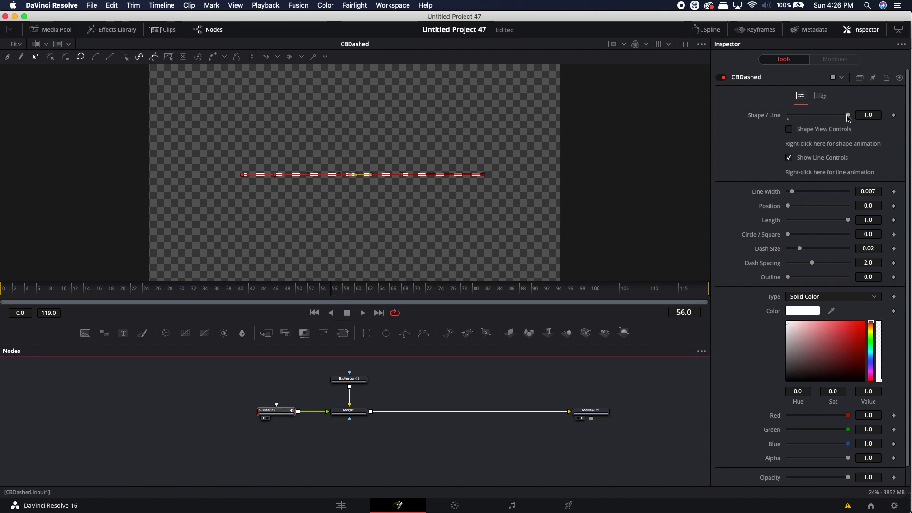
left_click_drag(850, 116, 788, 115)
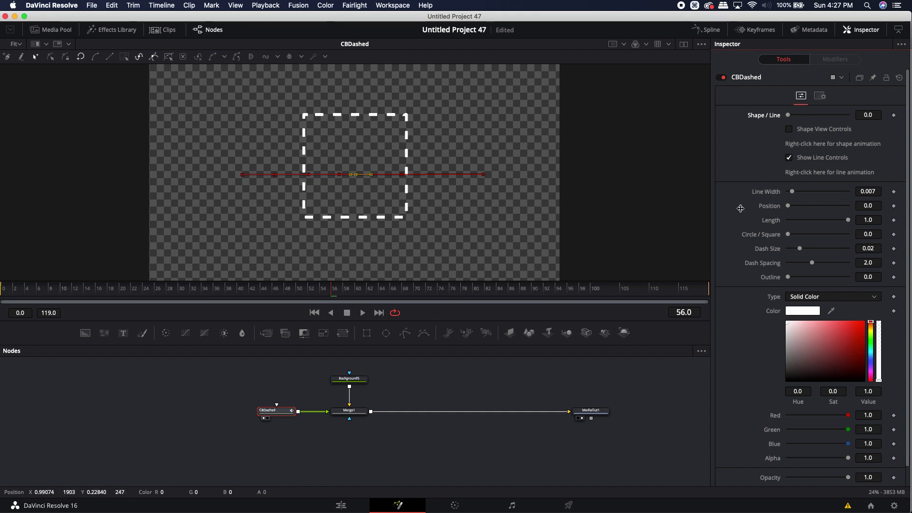
left_click(789, 159)
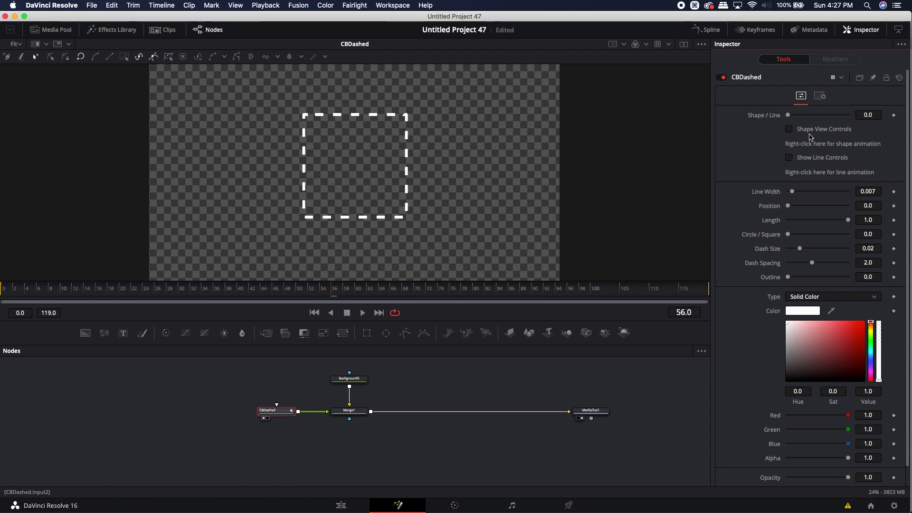
Step: With Shape View Controls on, pull the square's left and right sides outward into points
left_click(789, 130)
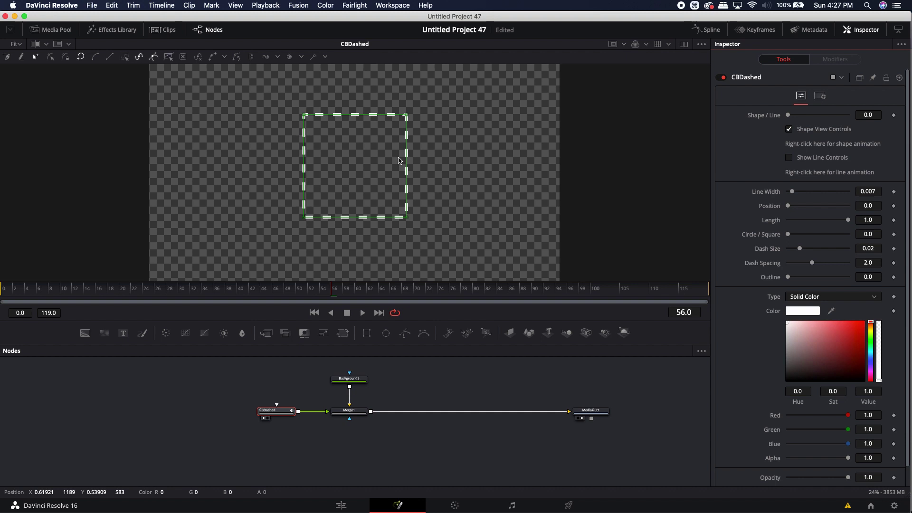
left_click_drag(406, 165, 482, 166)
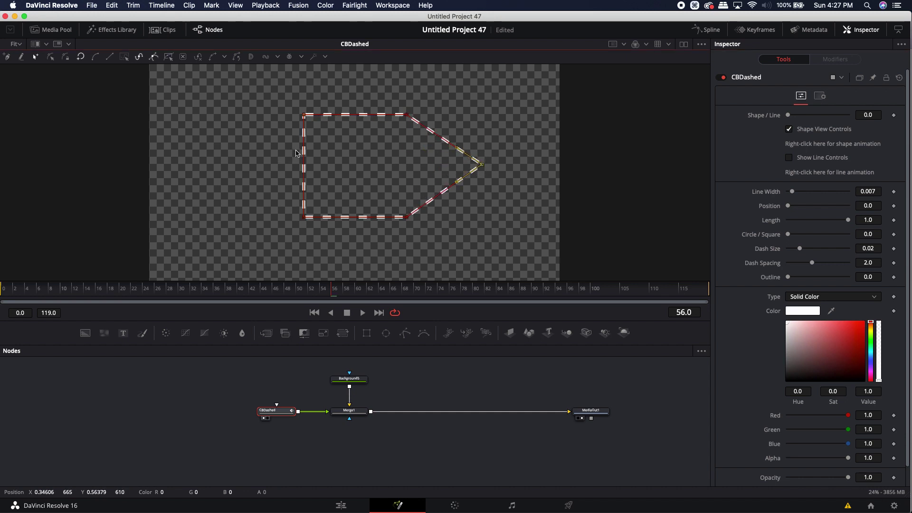
left_click_drag(304, 151, 223, 151)
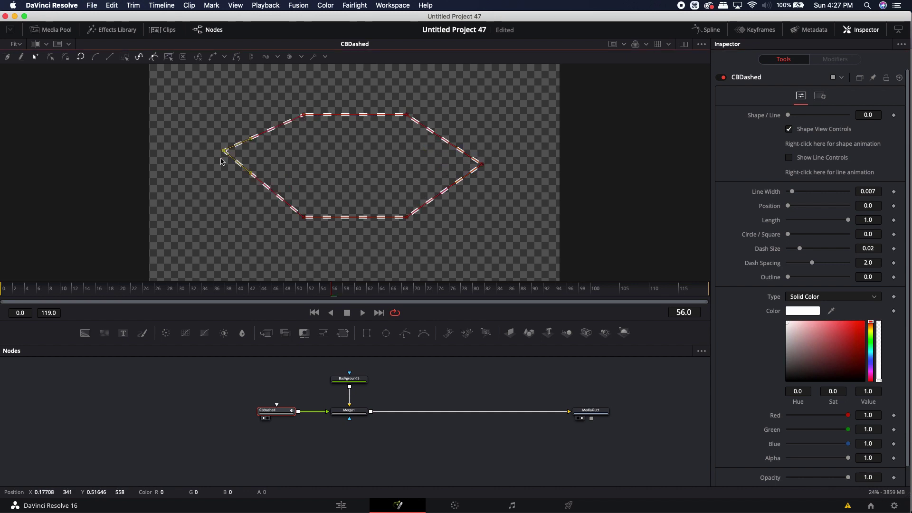
left_click(278, 368)
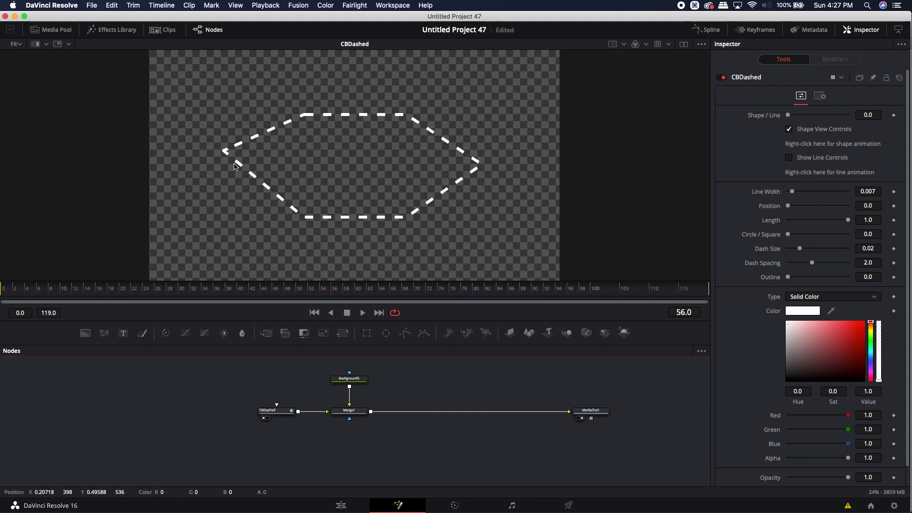
scroll(223, 154, "up", 5)
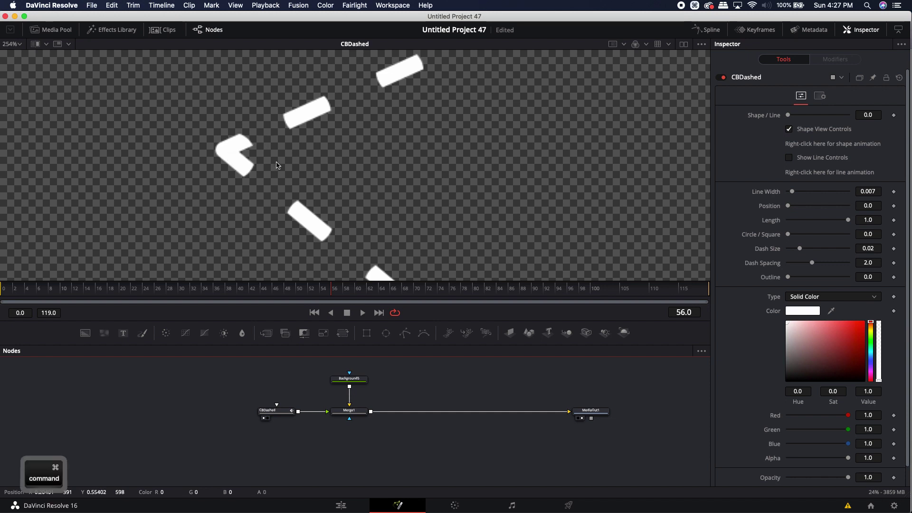
scroll(278, 164, "down", 5)
scroll(278, 164, "down", 3)
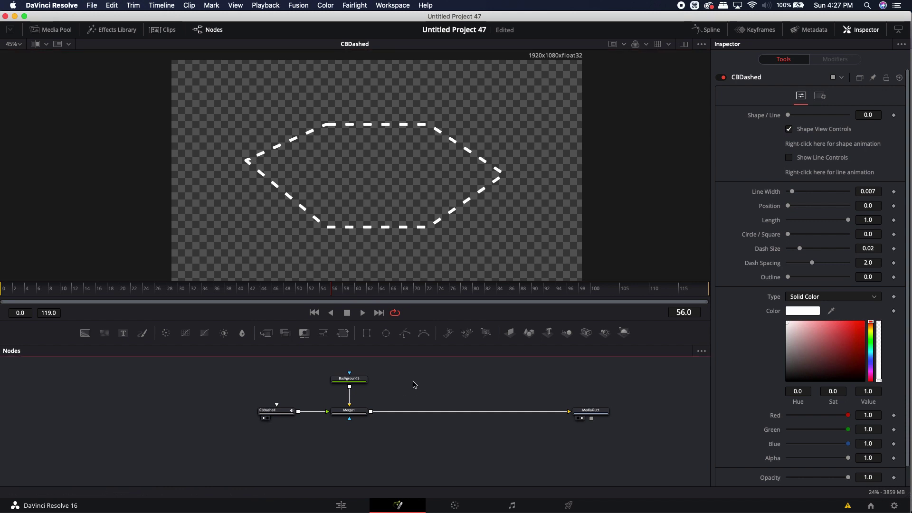
Step: Set Circle/Square to 1.0 for square dash ends and Line Width to 0.0055
left_click(285, 417)
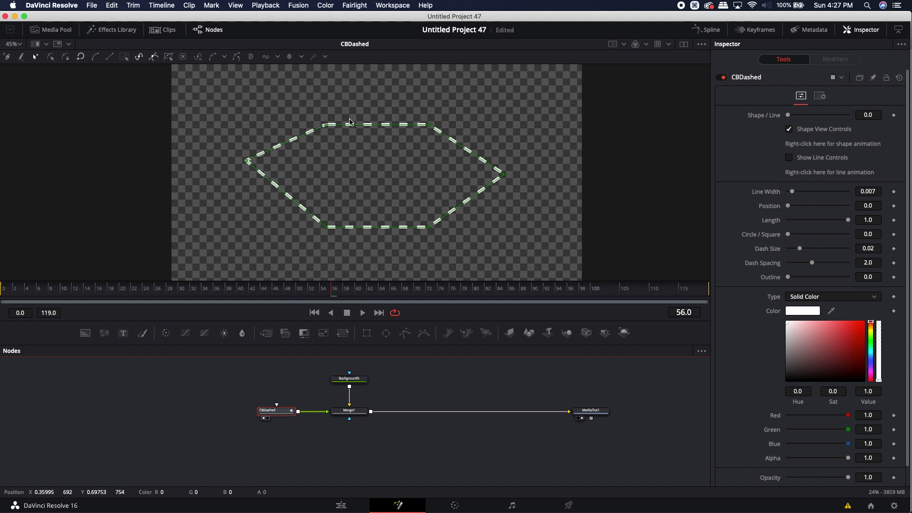
left_click_drag(793, 192, 814, 193)
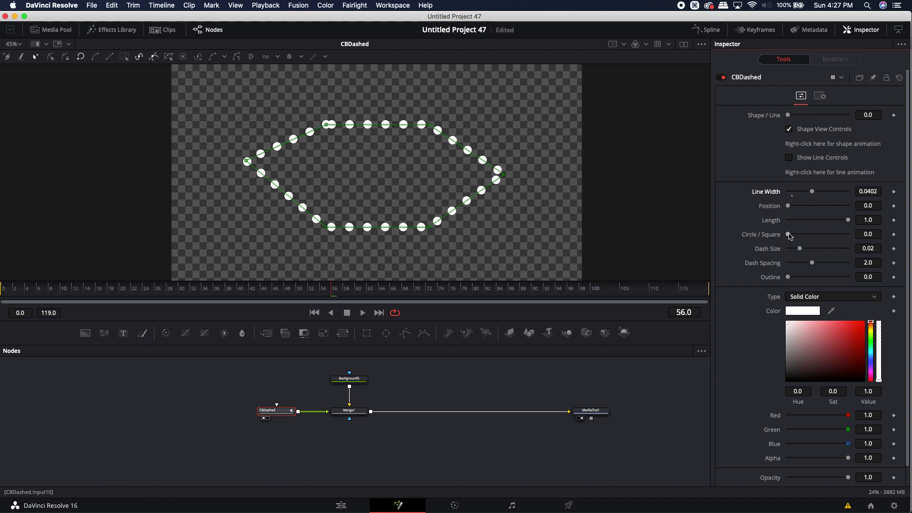
left_click_drag(789, 236, 887, 239)
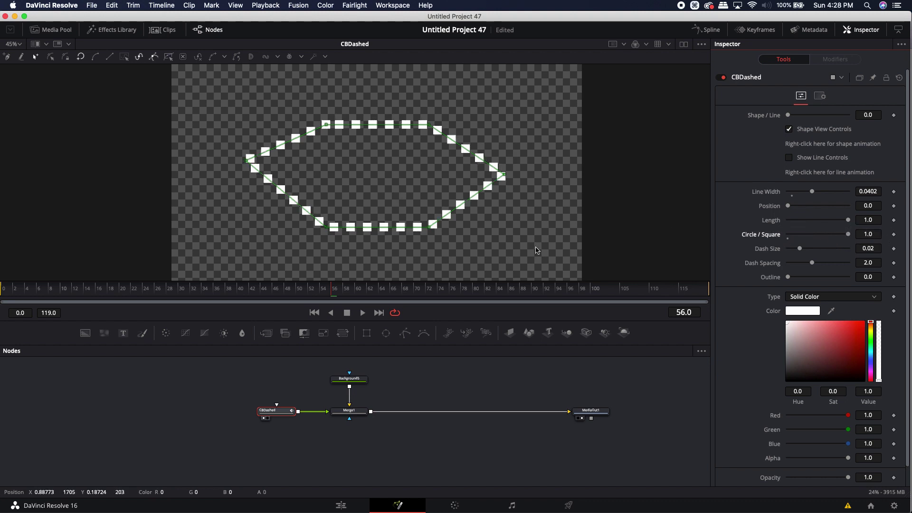
left_click_drag(811, 191, 792, 194)
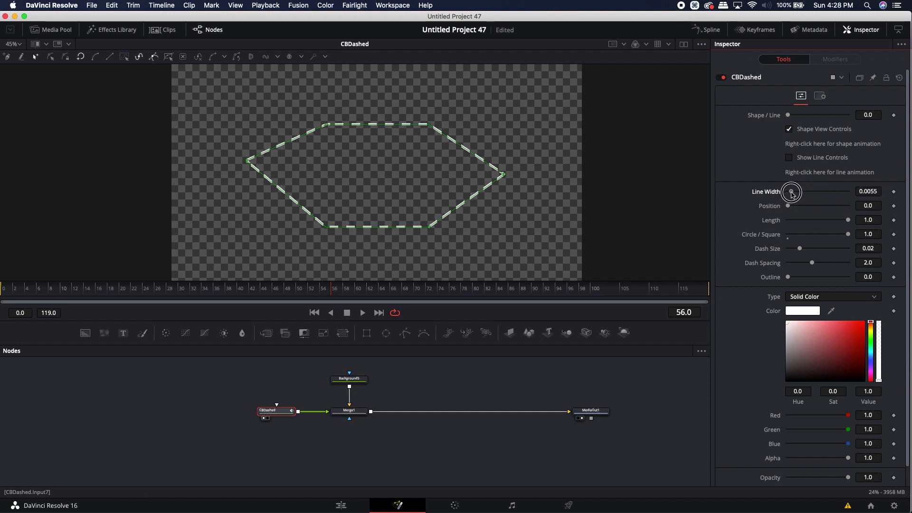
left_click(442, 402)
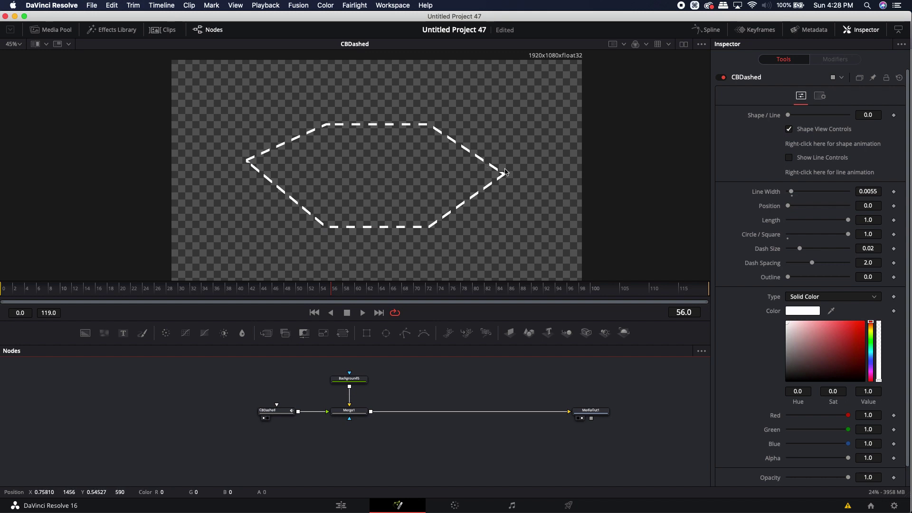
scroll(505, 179, "up", 8)
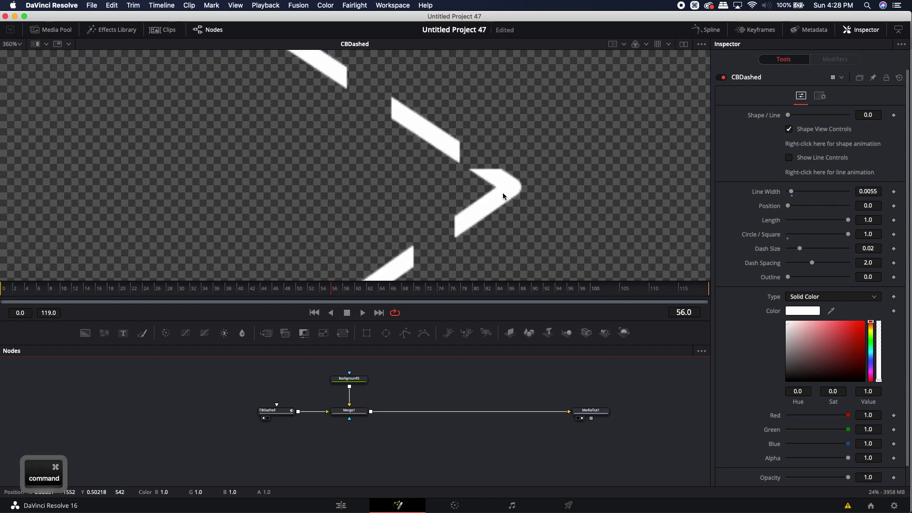
scroll(487, 205, "down", 8)
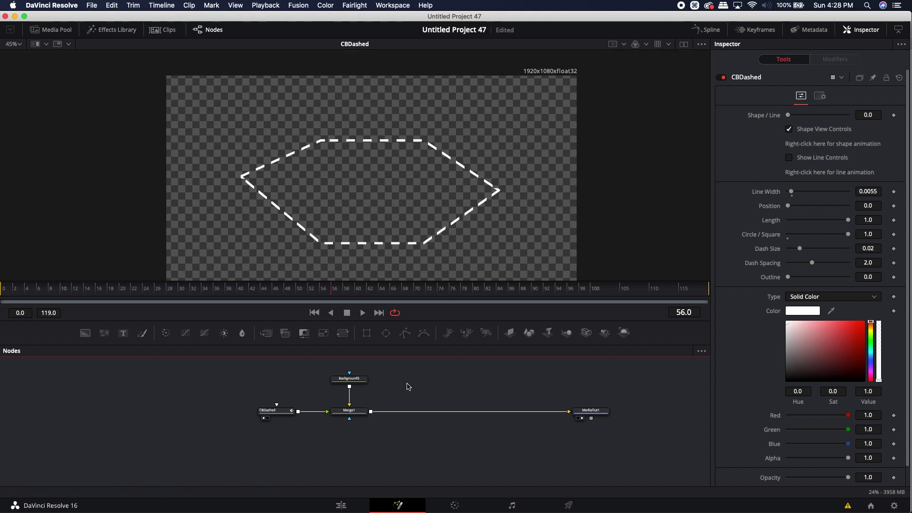
Step: Set Dash Spacing 0, Line Width 0.0213, Outline 1.0, Length 0.228 and Position 0.472
left_click_drag(411, 385, 395, 393)
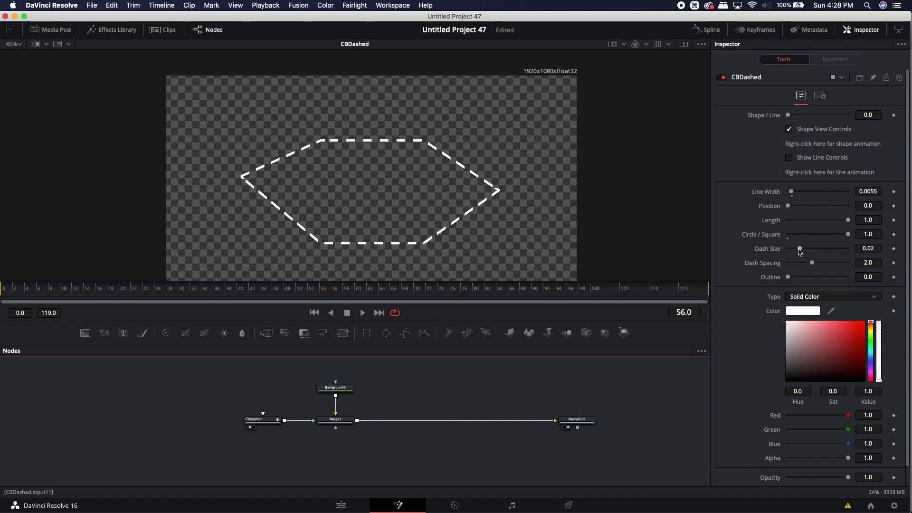
left_click_drag(802, 250, 760, 264)
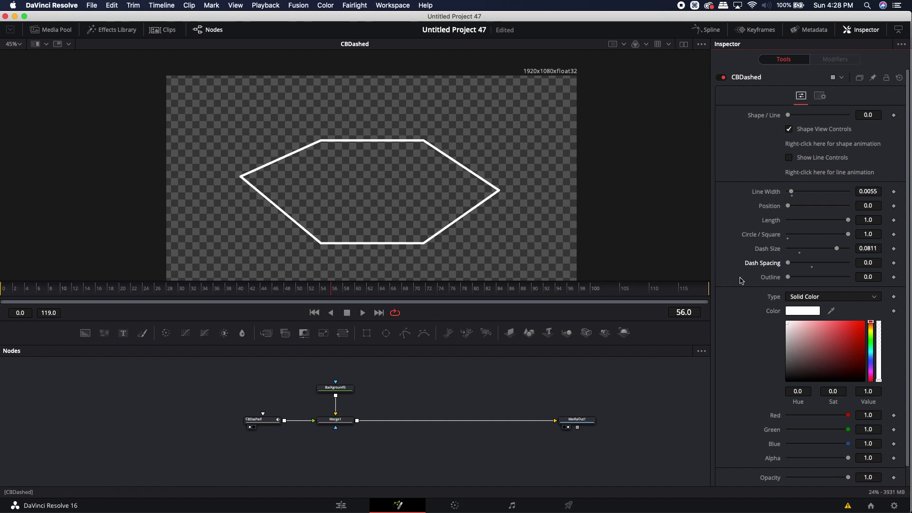
left_click_drag(792, 192, 801, 191)
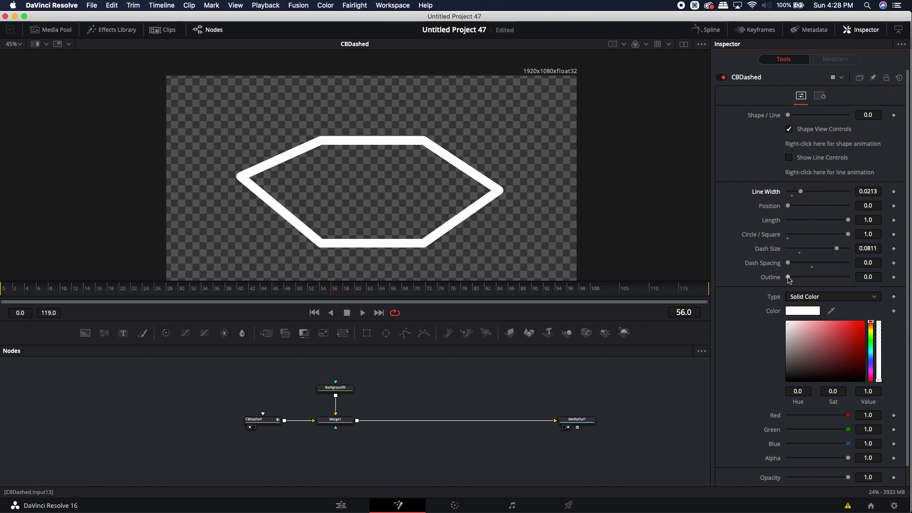
left_click_drag(785, 277, 869, 271)
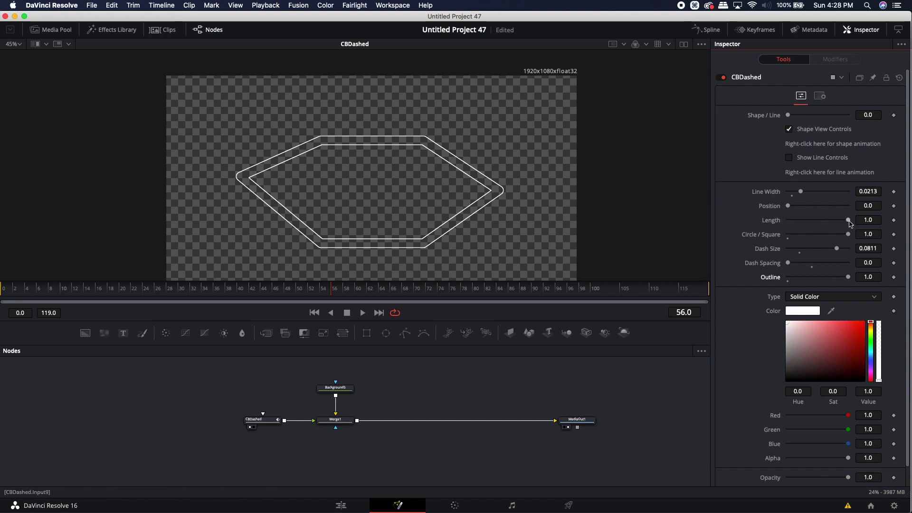
left_click_drag(850, 224, 821, 223)
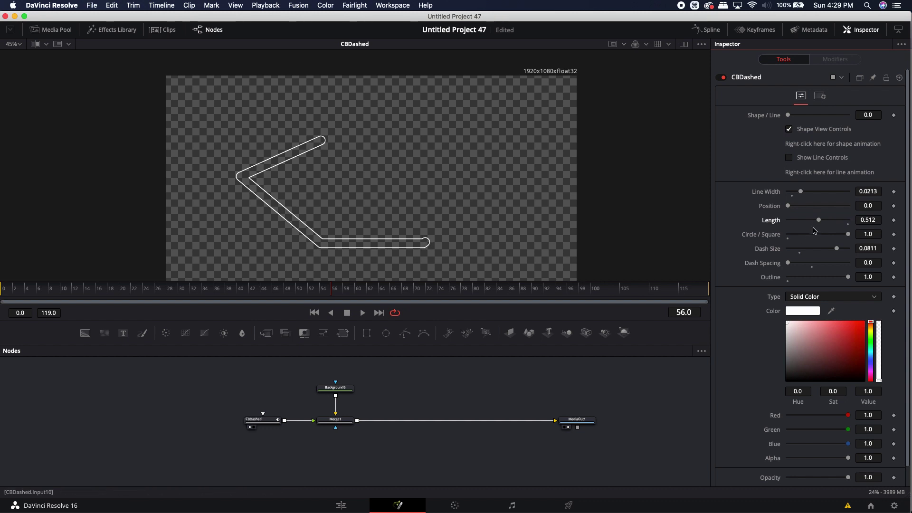
mouse_move(788, 206)
left_mouse_down()
mouse_move(826, 209)
mouse_move(808, 208)
mouse_move(814, 220)
mouse_move(803, 222)
mouse_move(818, 207)
mouse_move(869, 207)
mouse_move(797, 209)
mouse_move(835, 206)
left_mouse_up()
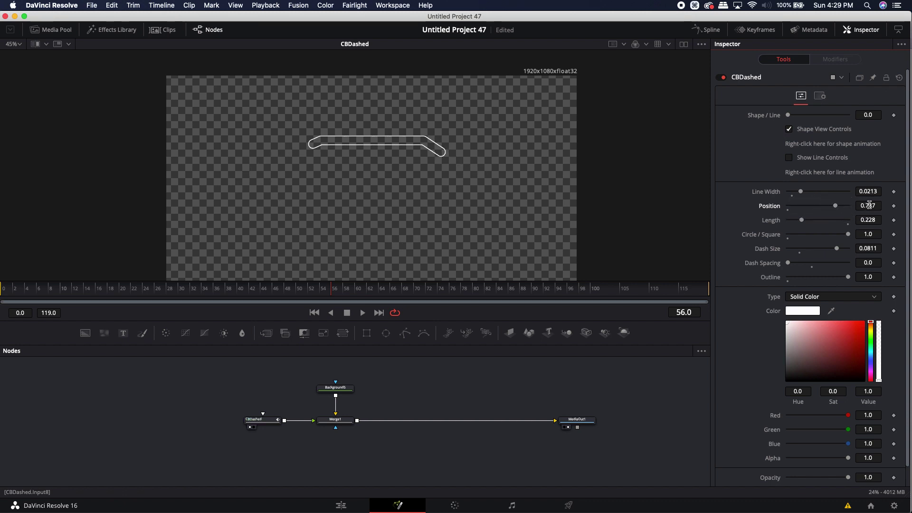
Step: Drive Position with the expression time*.05 and play back to watch the stroke move
type("=")
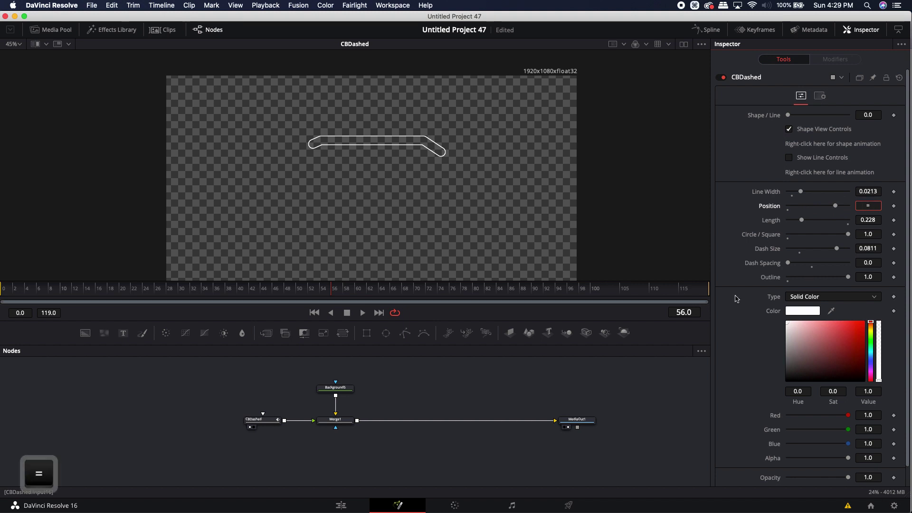
key("Return")
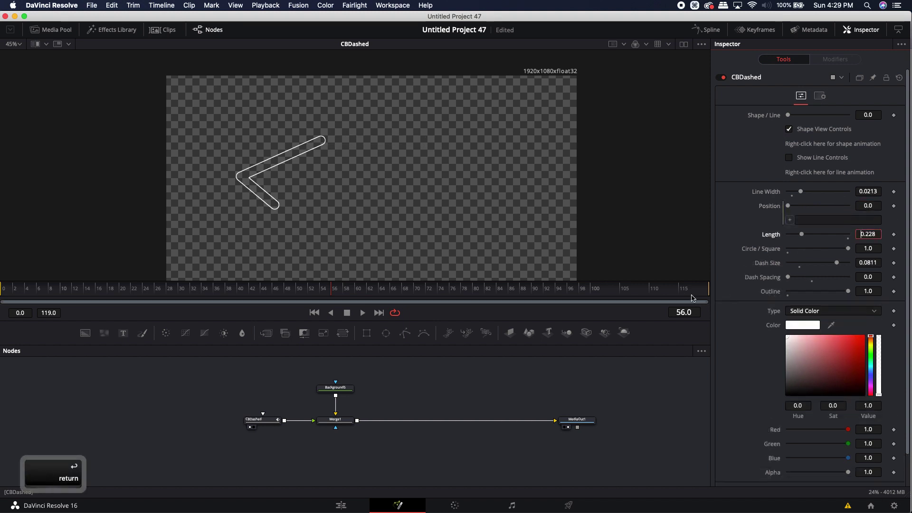
left_click(803, 224)
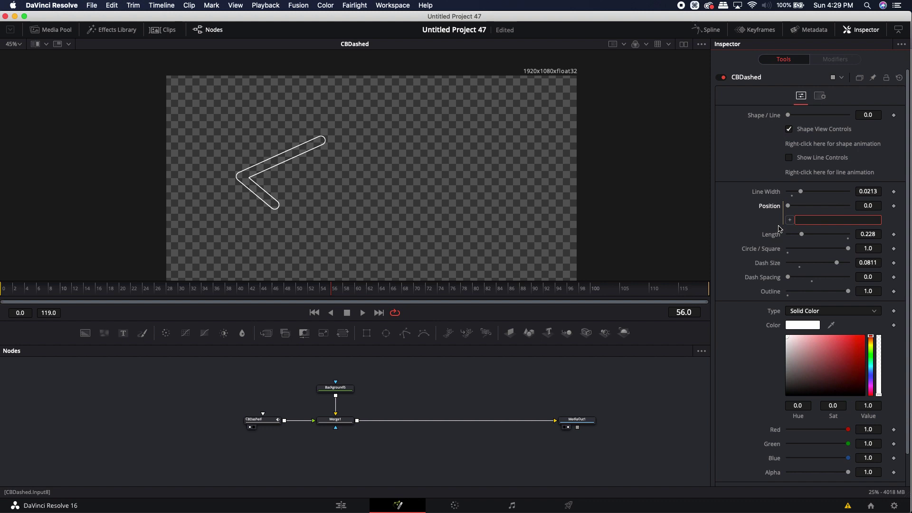
type("time")
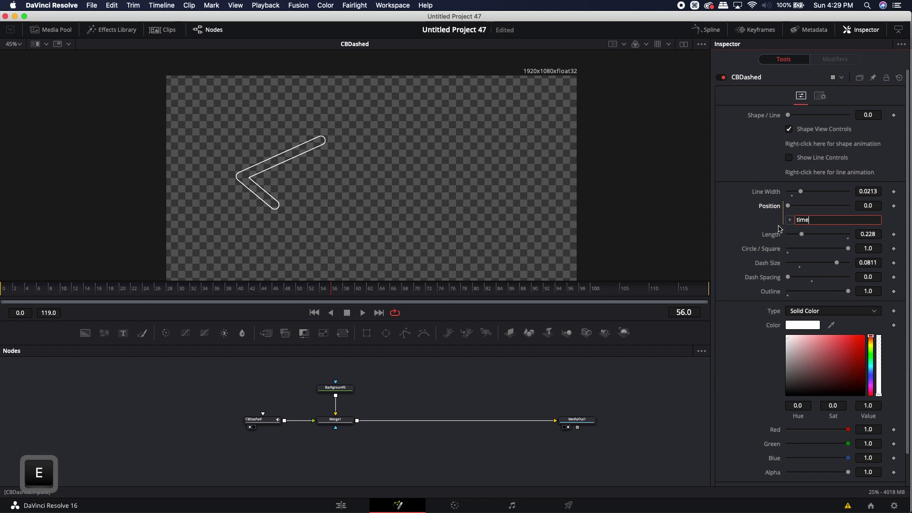
type("*")
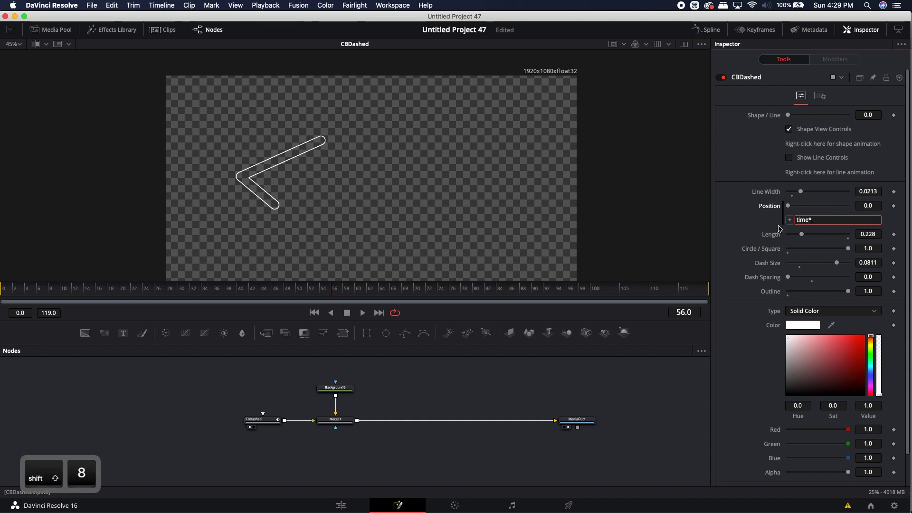
type(".05")
key("Return")
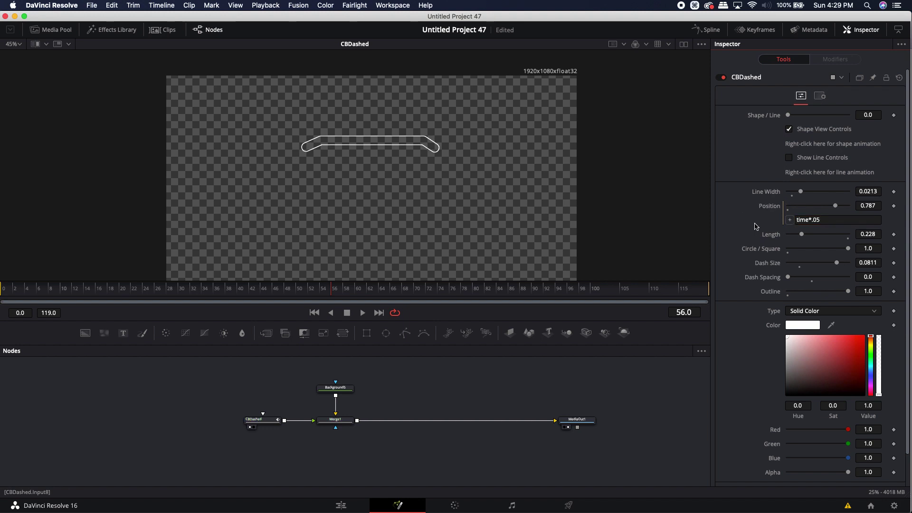
key("space")
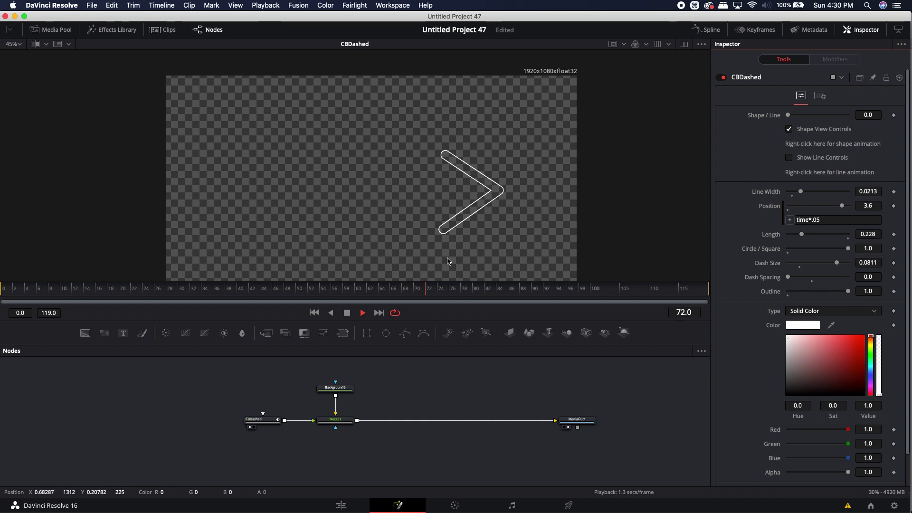
key("space")
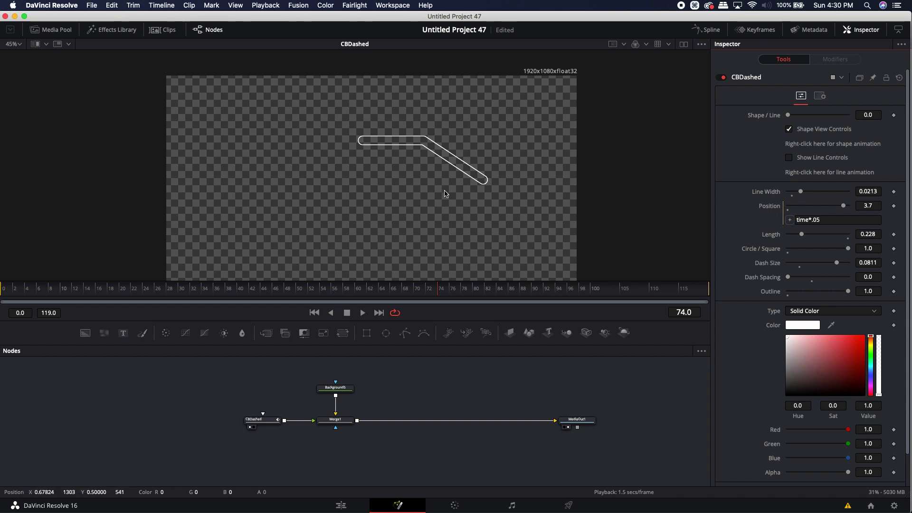
Step: Delete the stray Polygon1 node created by accidental clicks in the viewer
left_click(411, 342)
left_click(527, 214)
left_click(352, 97)
left_click(301, 224)
left_click(239, 188)
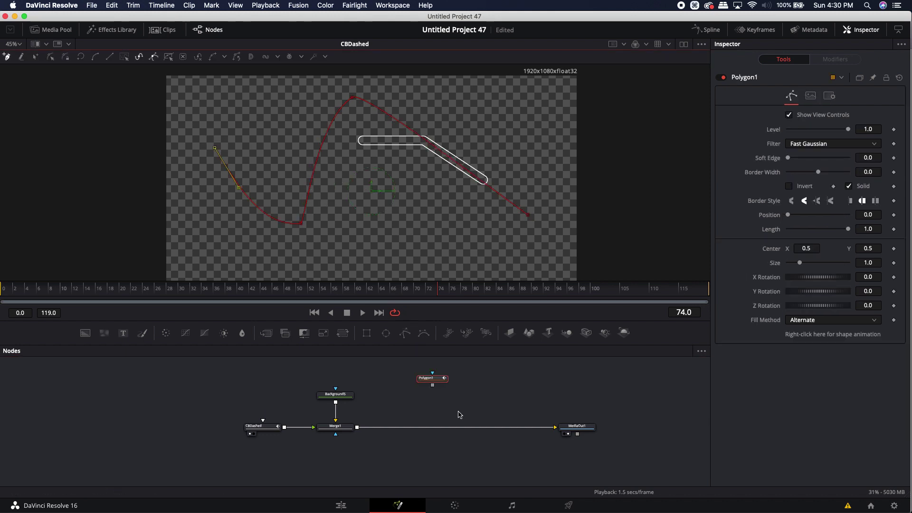
left_click_drag(399, 375, 511, 404)
key("BackSpace")
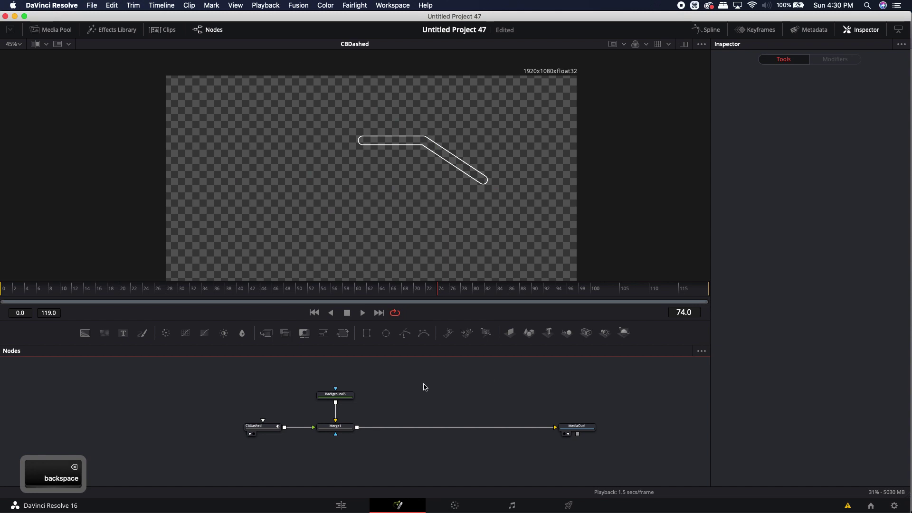
Step: Remove the Position expression, then spread the dashes and extend them around the whole hexagon
left_click(259, 432)
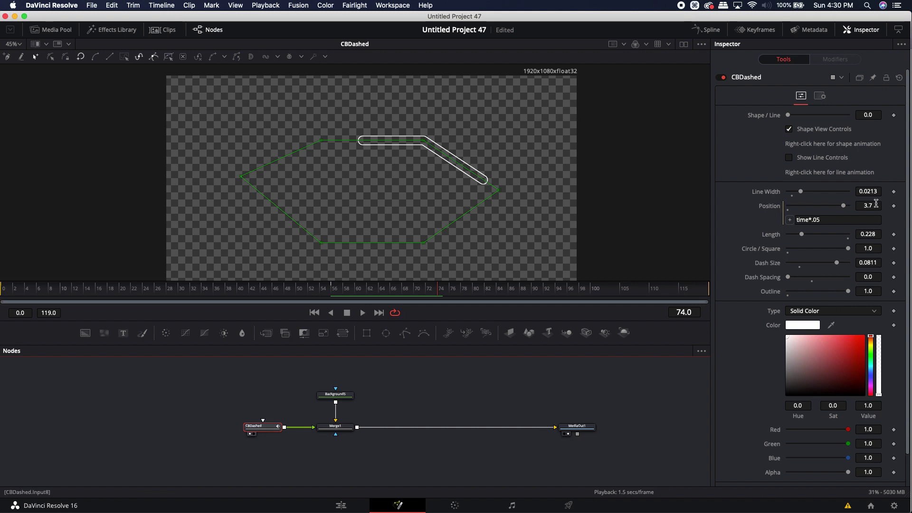
right_click(771, 206)
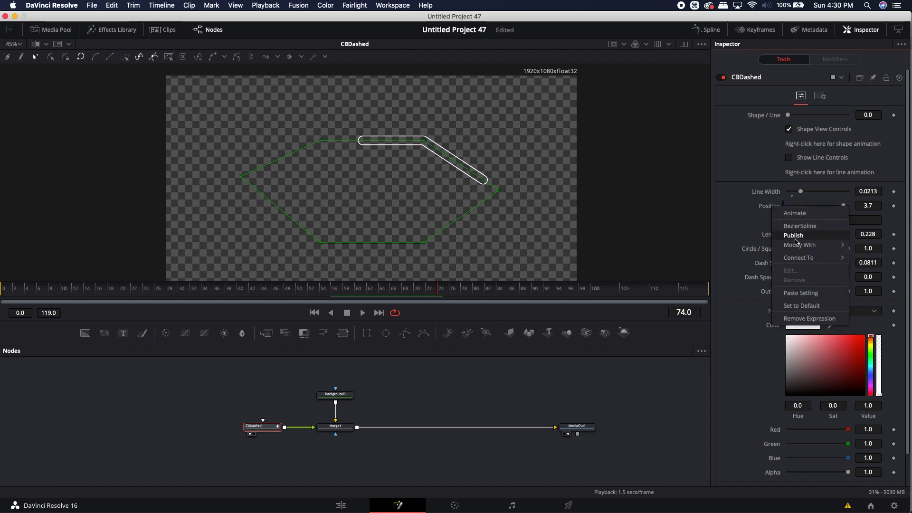
left_click(798, 319)
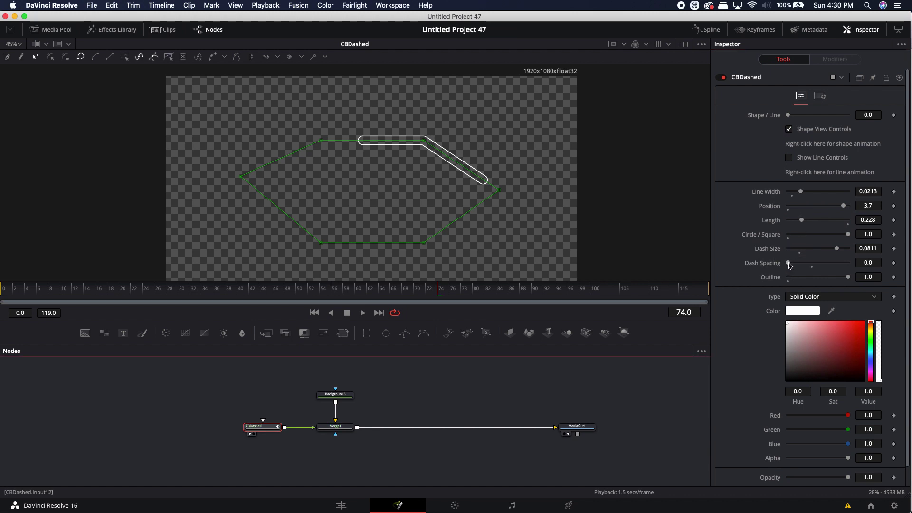
mouse_move(789, 264)
left_mouse_down()
mouse_move(832, 266)
mouse_move(813, 263)
left_mouse_up()
left_click_drag(819, 219, 768, 207)
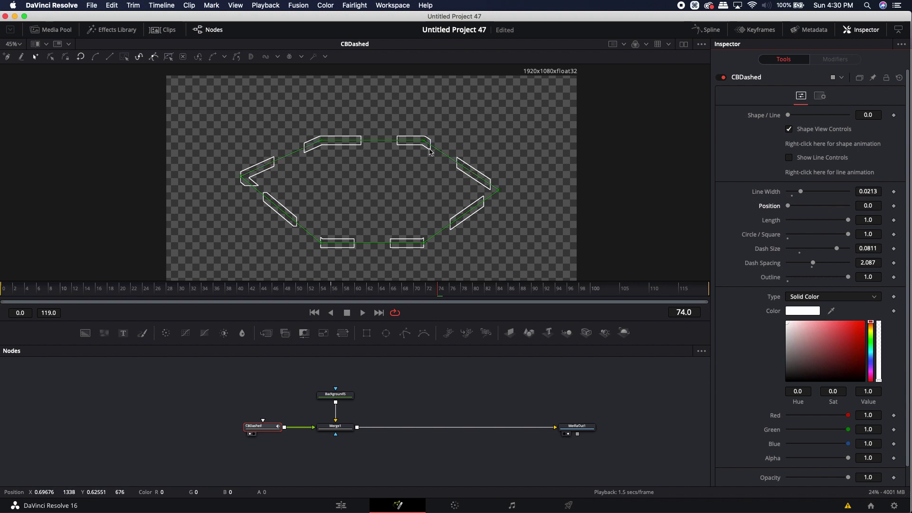
mouse_move(800, 192)
left_mouse_down()
mouse_move(850, 195)
mouse_move(795, 196)
left_mouse_up()
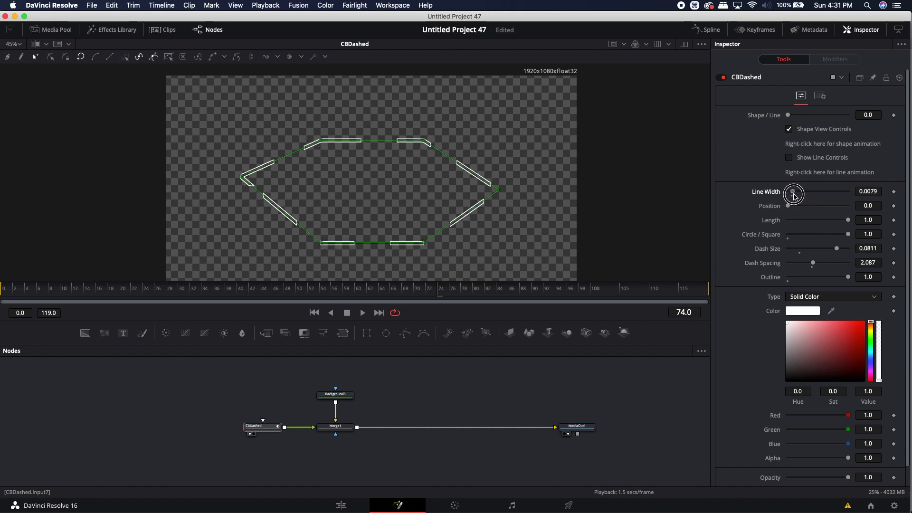
left_click(418, 393)
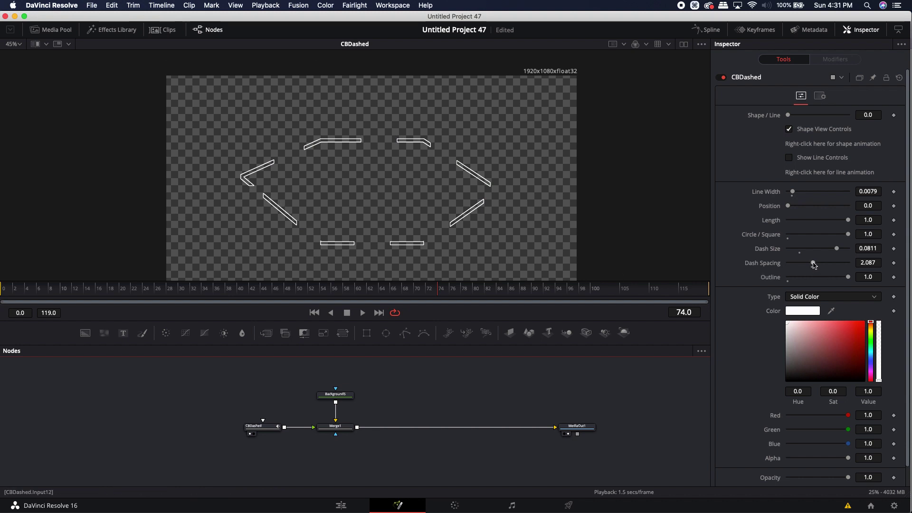
Step: Fine-tune to thin rounded dashes: Line Width 0.0039, Dash Size 0.0181, Dash Spacing 3.071
left_click_drag(821, 256, 804, 252)
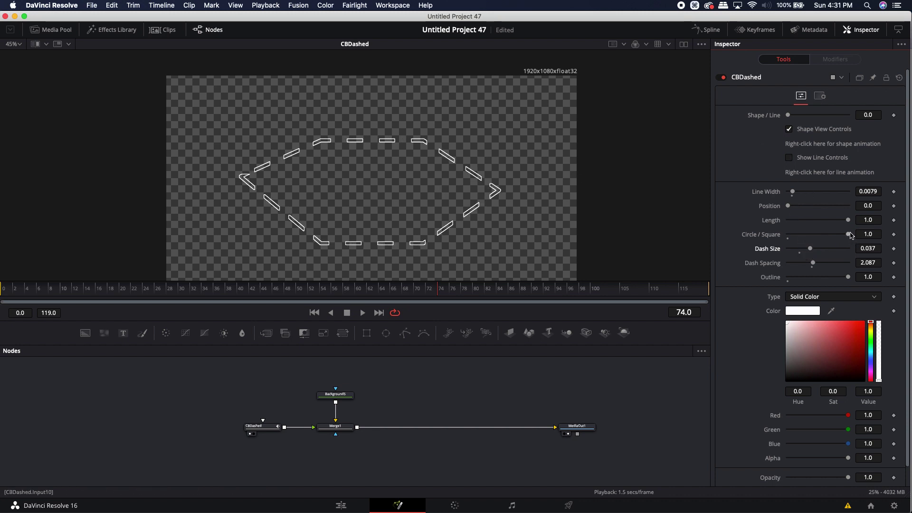
left_click_drag(851, 235, 786, 236)
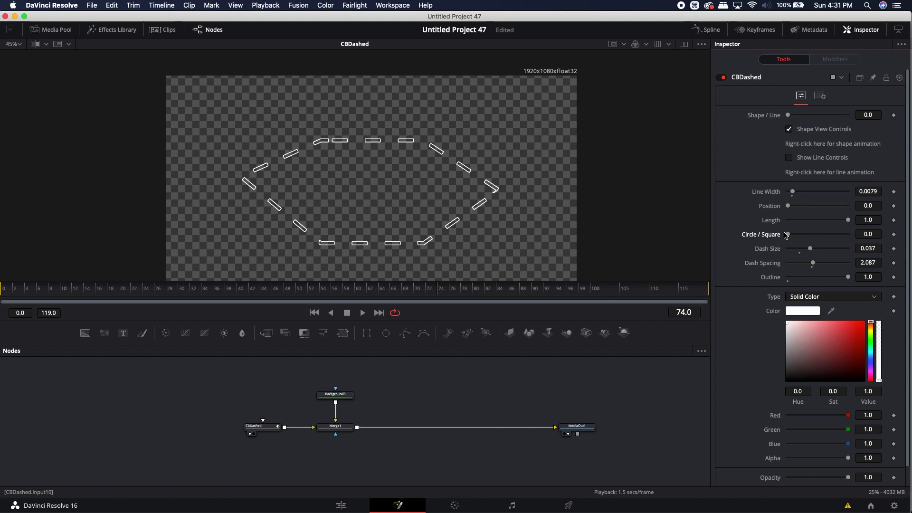
left_click_drag(794, 194, 817, 194)
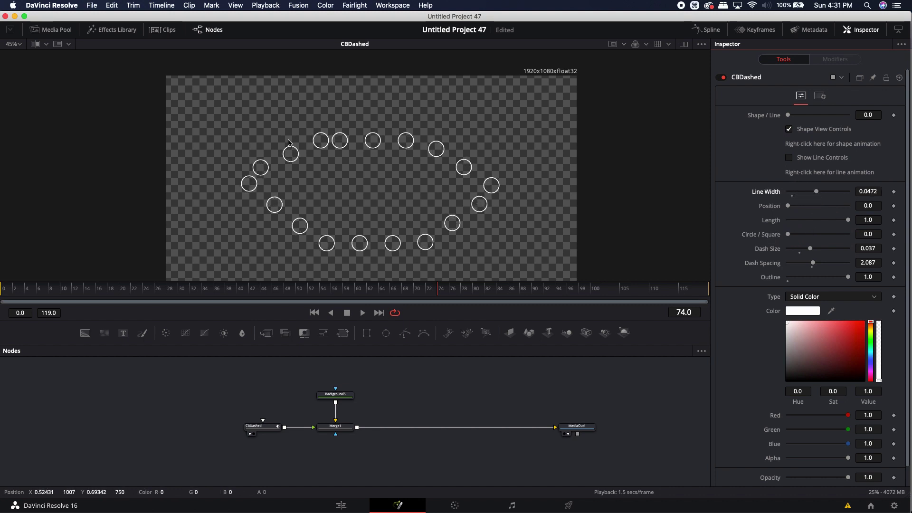
left_click_drag(813, 263, 824, 263)
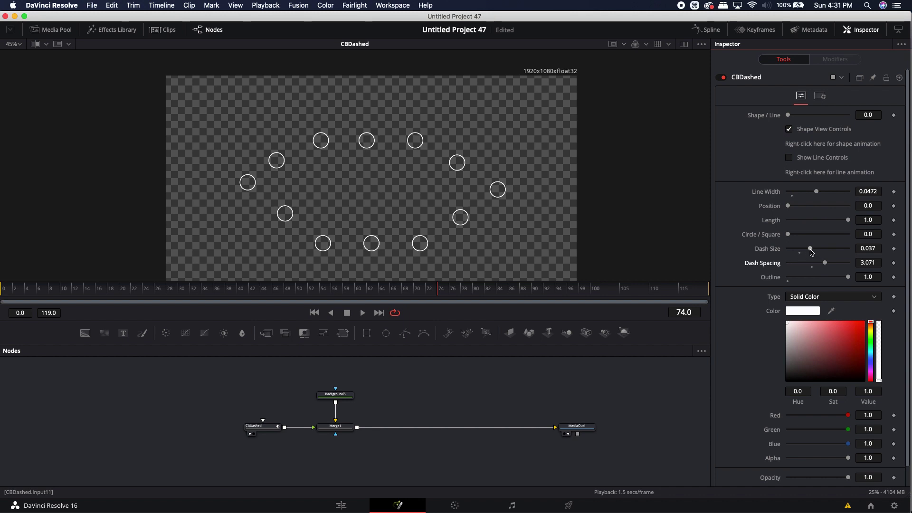
left_click_drag(811, 251, 799, 248)
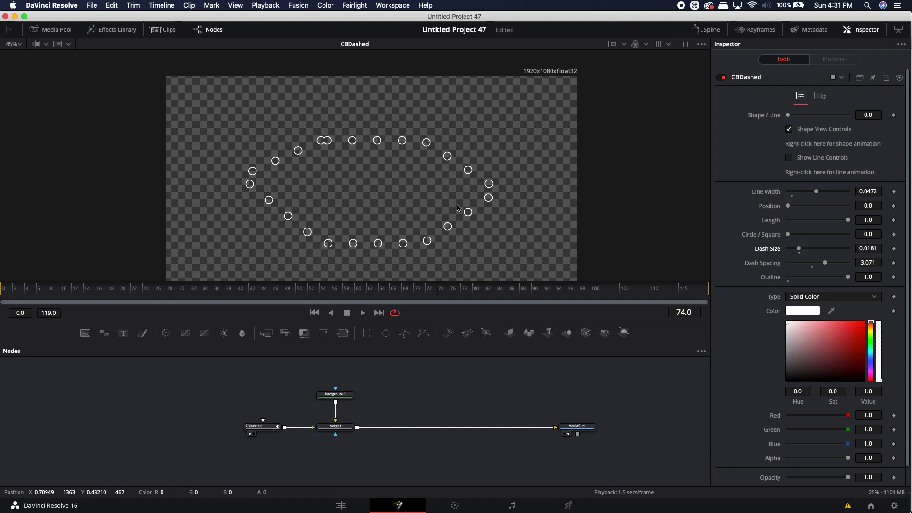
left_click_drag(818, 192, 796, 195)
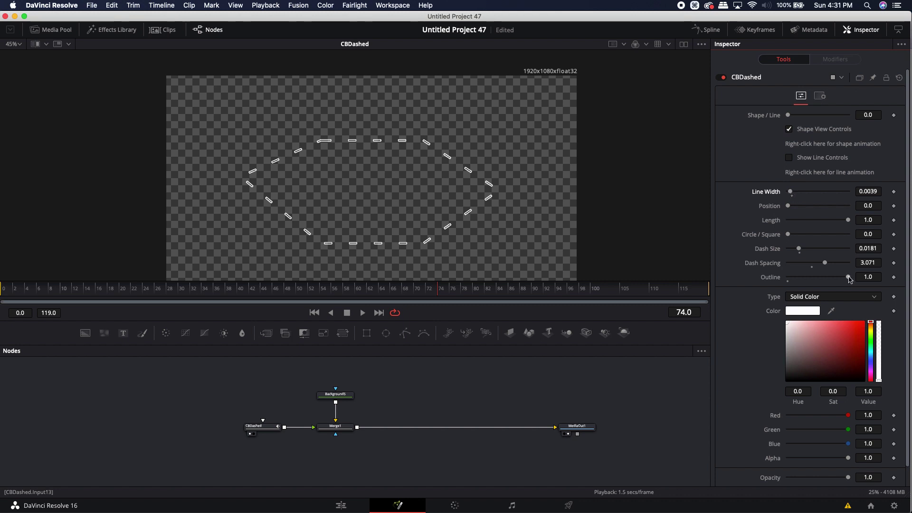
Step: Set Outline to 0 and colour the dashes red, then green
left_click_drag(848, 277, 759, 281)
scroll(745, 317, "down", 1)
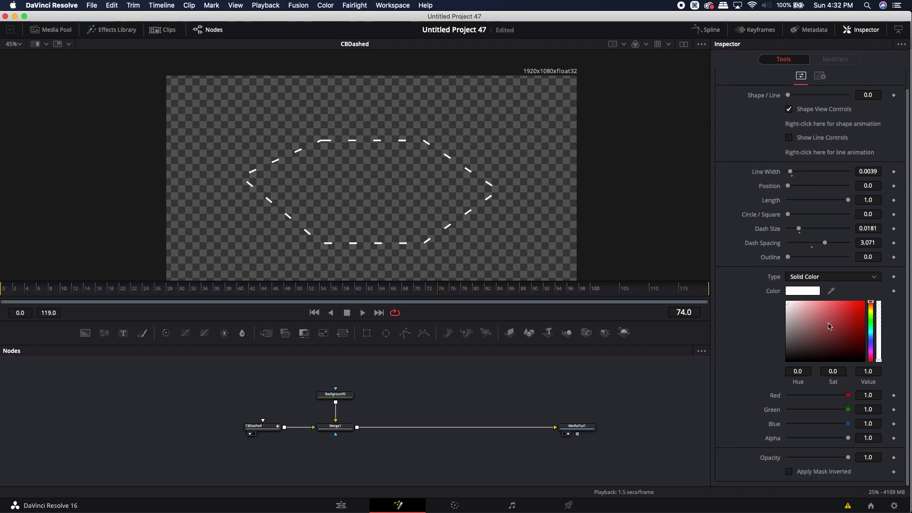
left_click_drag(827, 331, 885, 285)
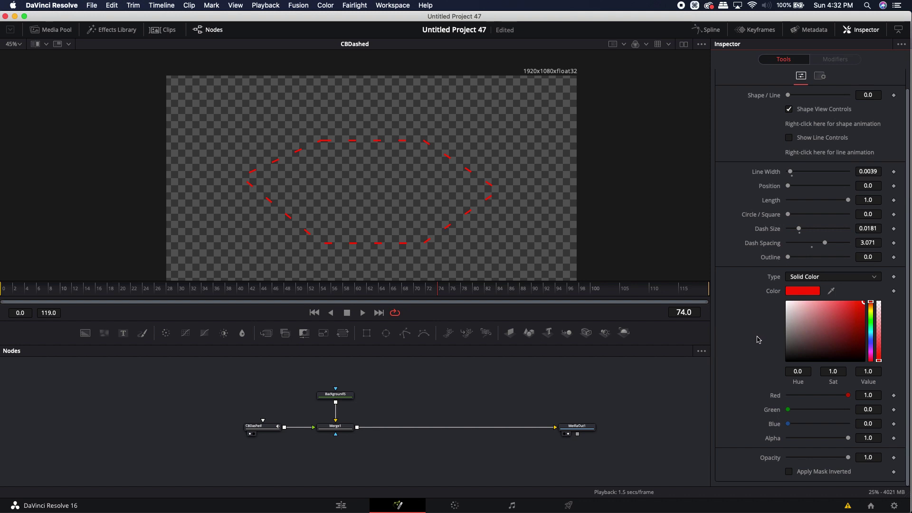
left_click(871, 319)
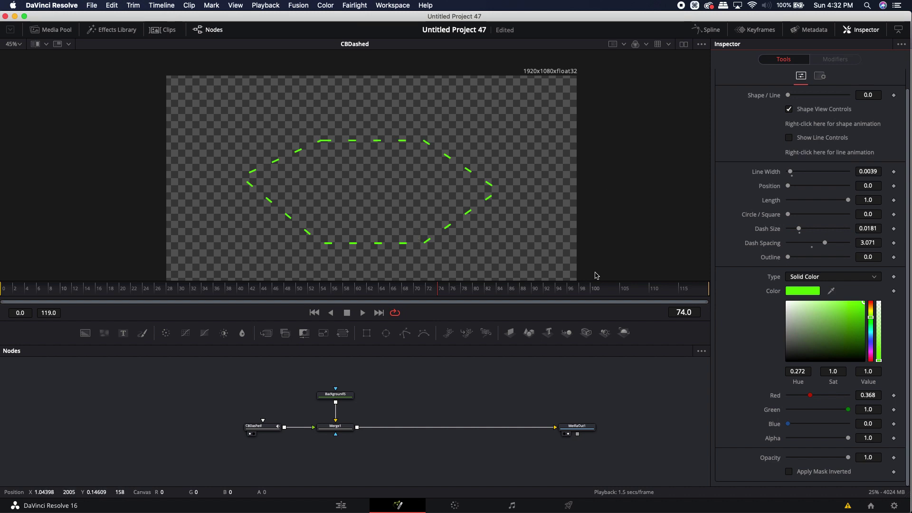
Step: Return the dashes to white and add a CBAlphaGlow node after Merge1
left_click_drag(834, 349, 787, 302)
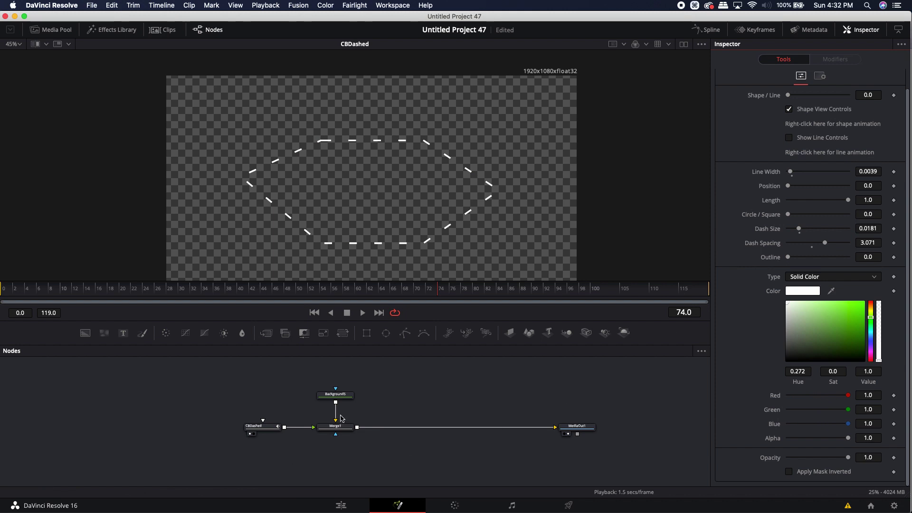
left_click(348, 432)
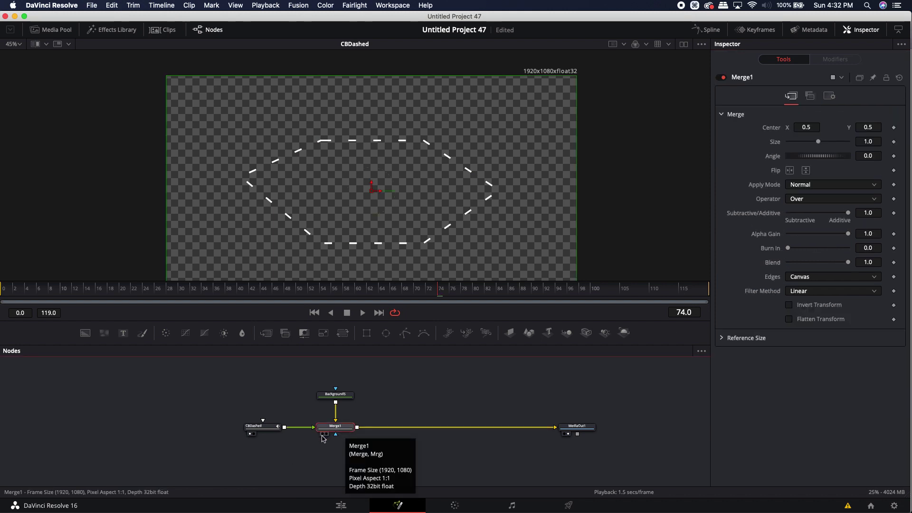
key("shift+space")
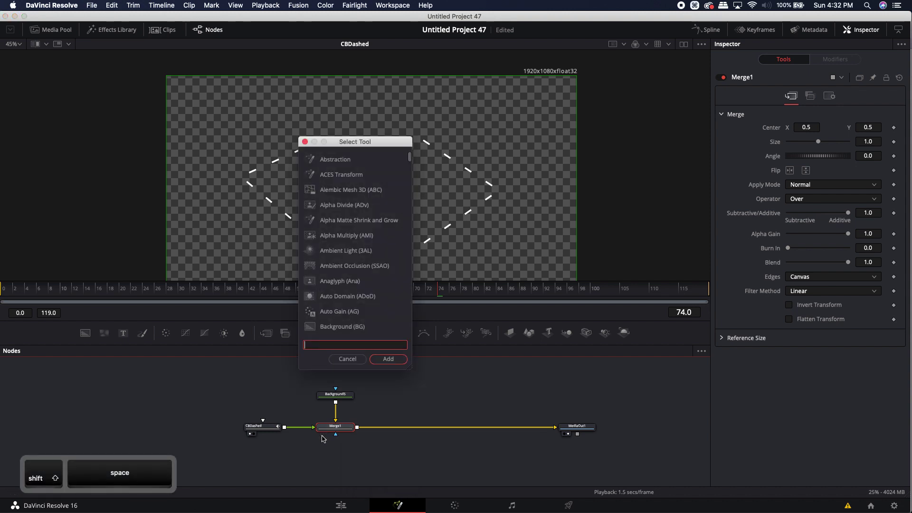
type("cba")
key("Return")
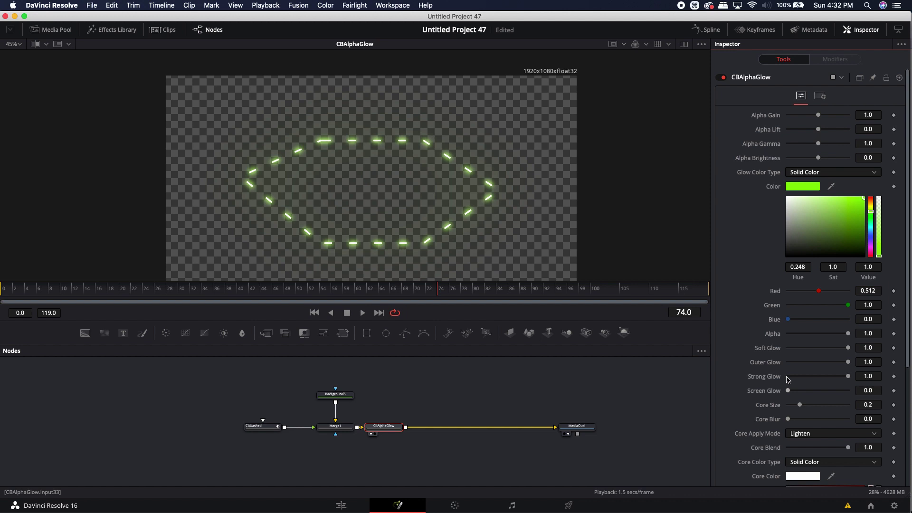
Step: Turn off the strong and outer glow, then delete the CBAlphaGlow node
left_click_drag(846, 378, 767, 383)
left_click_drag(849, 362, 751, 368)
mouse_move(849, 348)
left_mouse_down()
mouse_move(811, 347)
mouse_move(865, 347)
left_mouse_up()
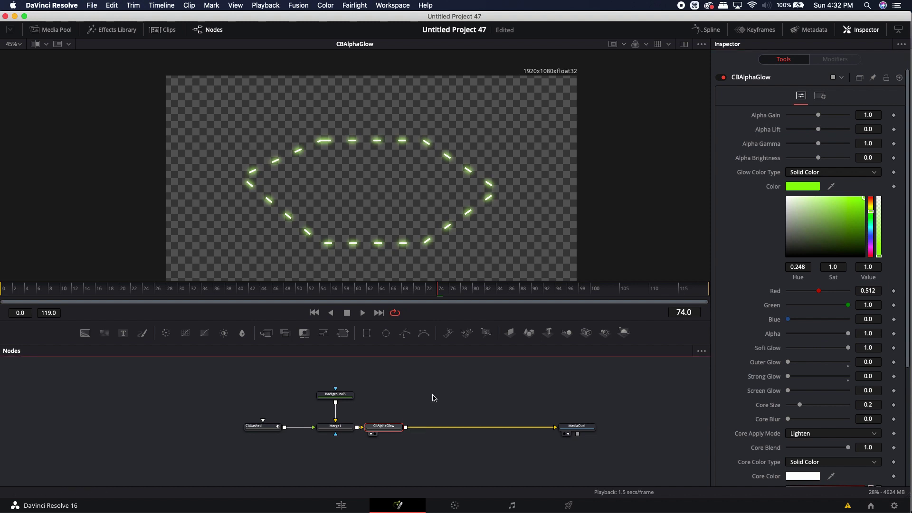
left_click(383, 426)
key("Delete")
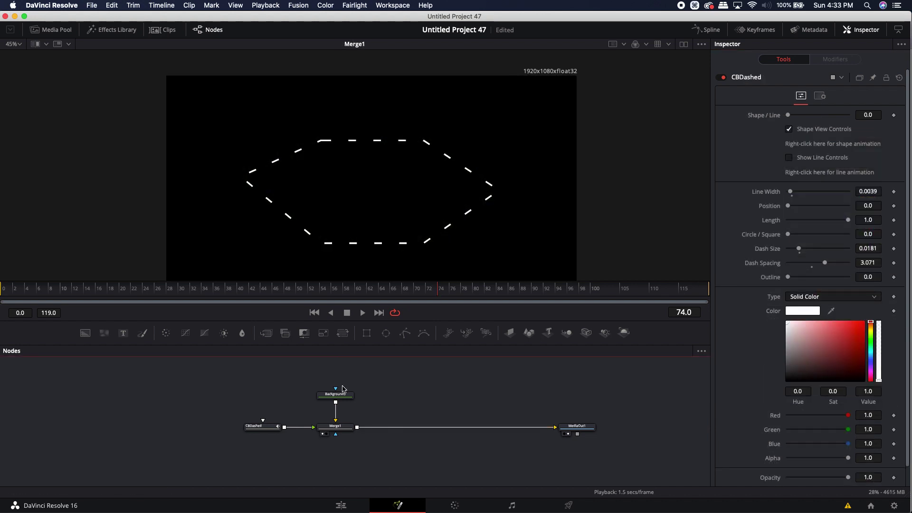
Step: Select all the hexagon's points and shrink it with the transform box, resizing horizontally
left_click(259, 426)
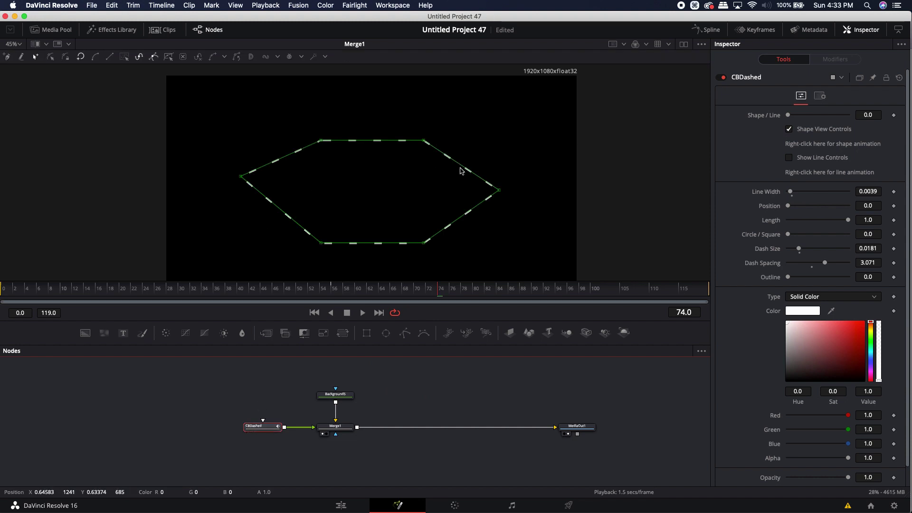
left_click_drag(521, 270, 232, 141)
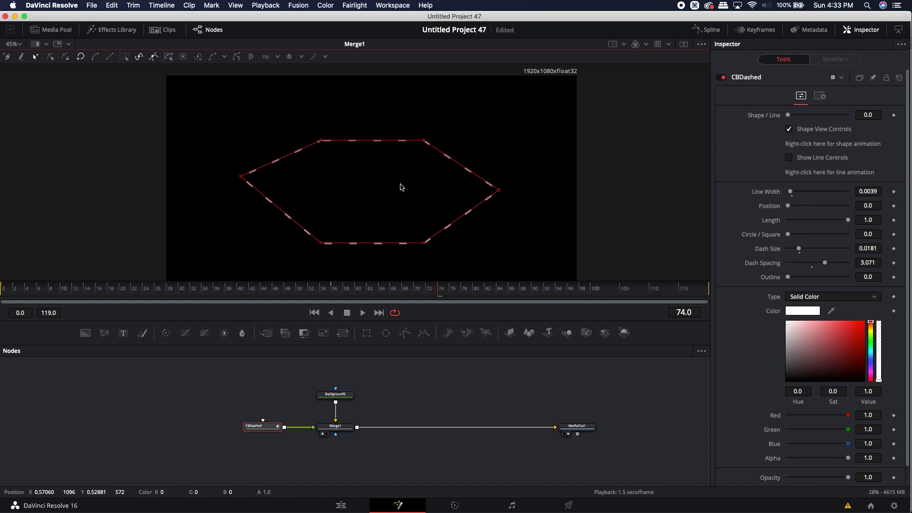
left_click_drag(538, 267, 219, 123)
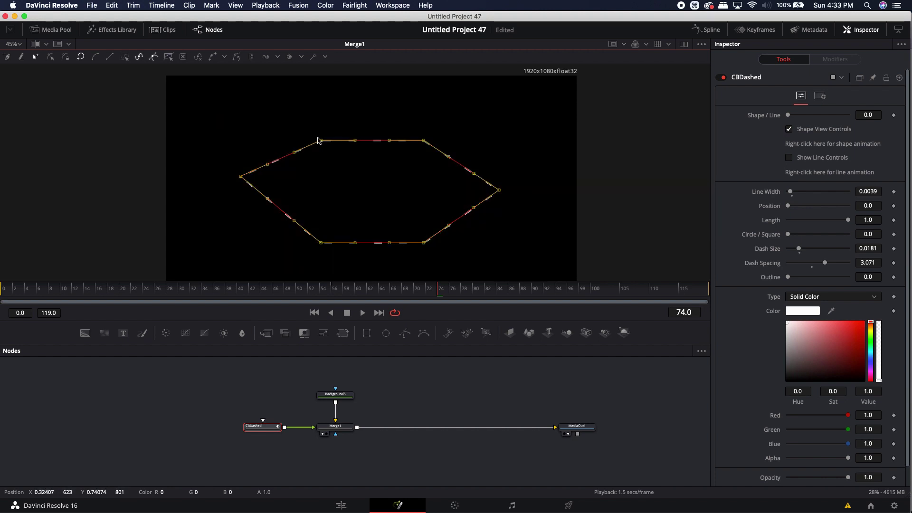
left_click(168, 57)
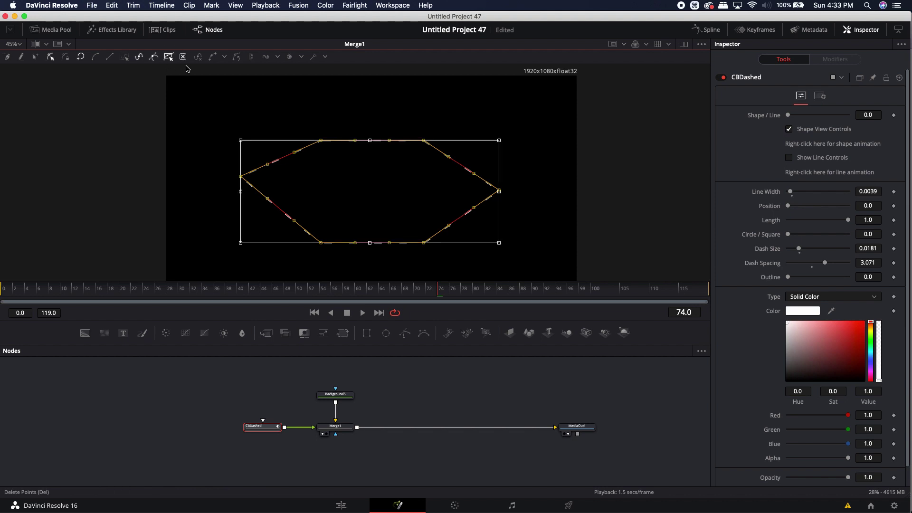
mouse_move(241, 142)
left_mouse_down()
mouse_move(218, 99)
mouse_move(234, 92)
mouse_move(212, 110)
mouse_move(295, 160)
mouse_move(310, 110)
mouse_move(255, 110)
mouse_move(248, 121)
mouse_move(256, 138)
left_mouse_up()
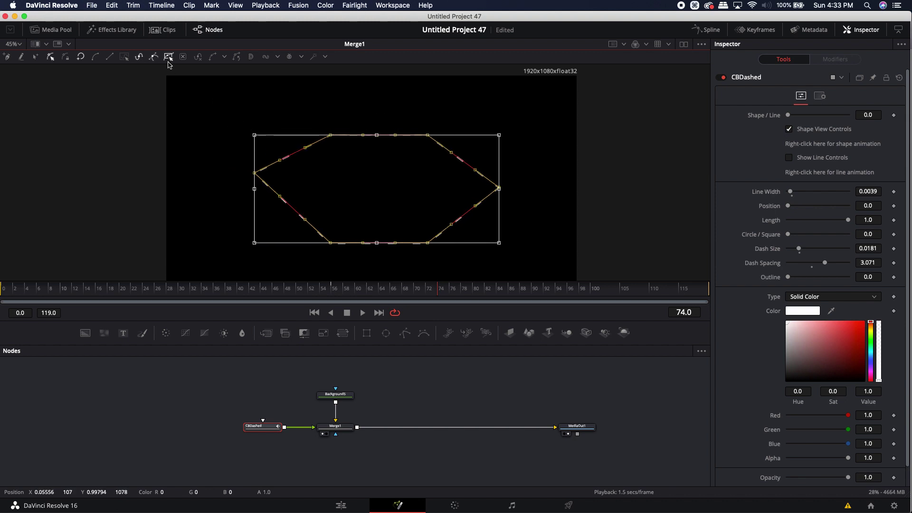
left_click(507, 239)
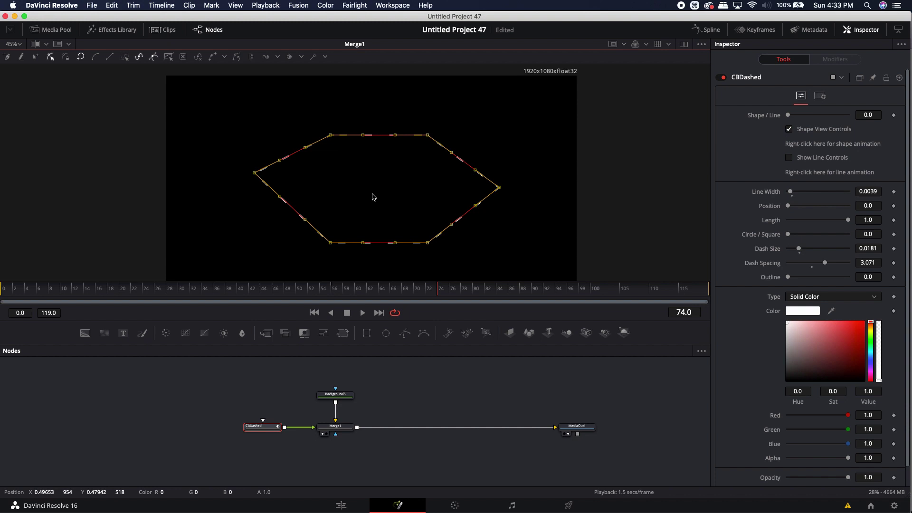
key("x")
left_click_drag(388, 194, 405, 176)
key("y")
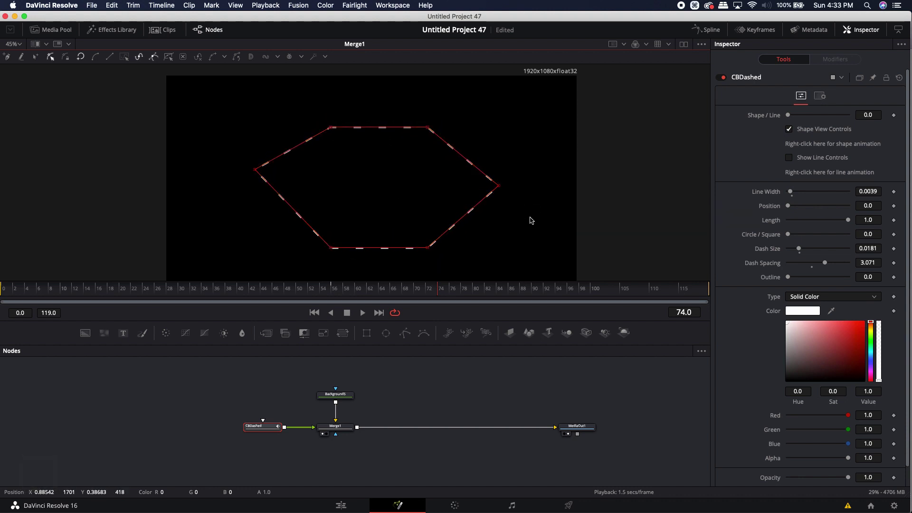
Step: Pull the hexagon's left and right points inward to form a rectangle, then nudge it
left_click_drag(533, 214, 233, 157)
key("x")
left_click_drag(368, 186, 322, 185)
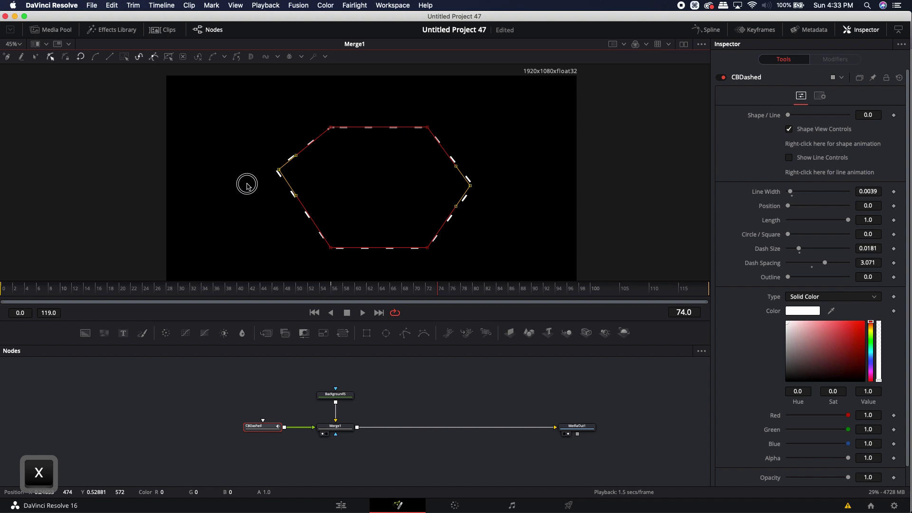
left_click_drag(248, 185, 327, 182)
left_click_drag(387, 189, 360, 185)
left_click_drag(297, 97, 478, 267)
mouse_move(429, 248)
left_mouse_down()
mouse_move(416, 249)
mouse_move(420, 210)
mouse_move(435, 247)
left_mouse_up()
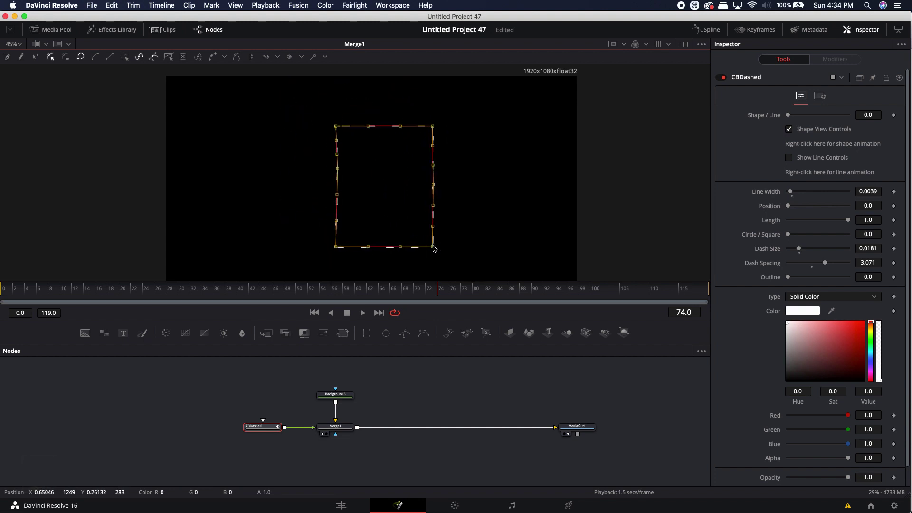
Step: Stretch the rectangle into a square with the Shift+B transform box, then hide the box
key("shift+b")
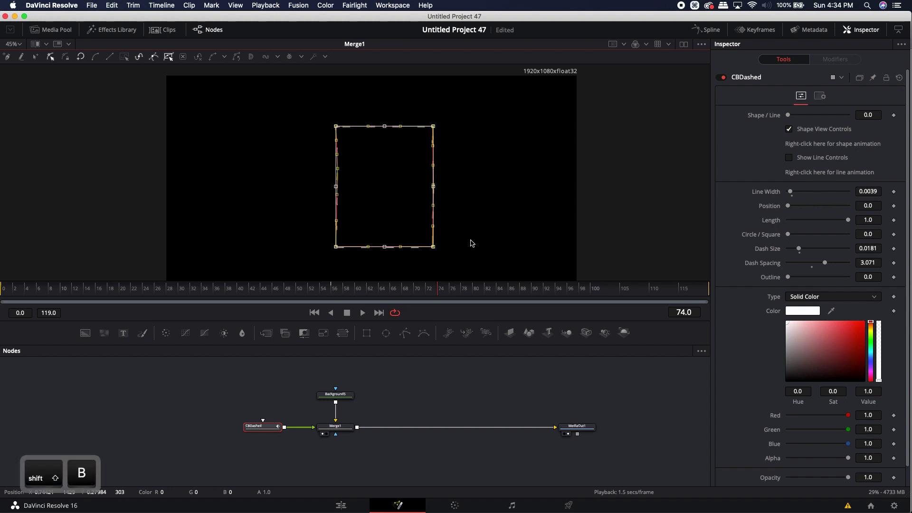
mouse_move(435, 251)
left_mouse_down()
mouse_move(380, 179)
mouse_move(422, 232)
mouse_move(454, 251)
mouse_move(434, 248)
left_mouse_up()
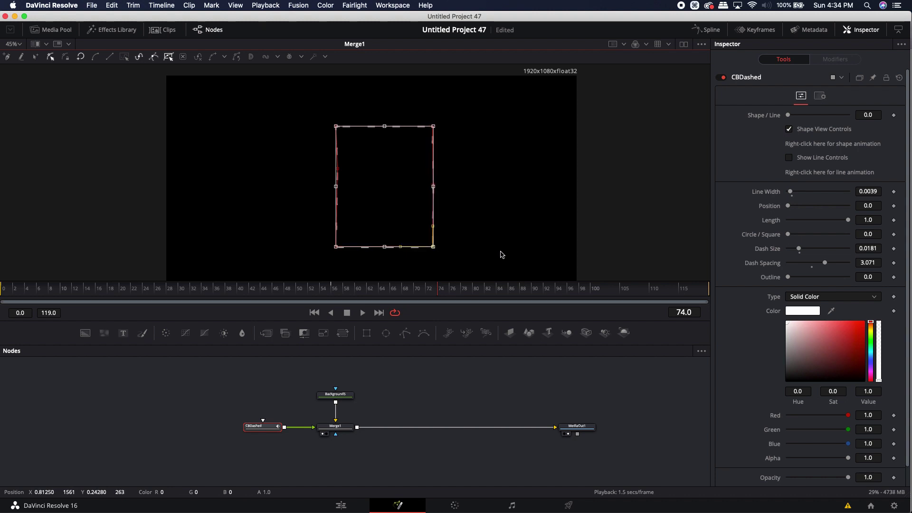
left_click_drag(486, 267, 281, 105)
left_click_drag(458, 265, 295, 107)
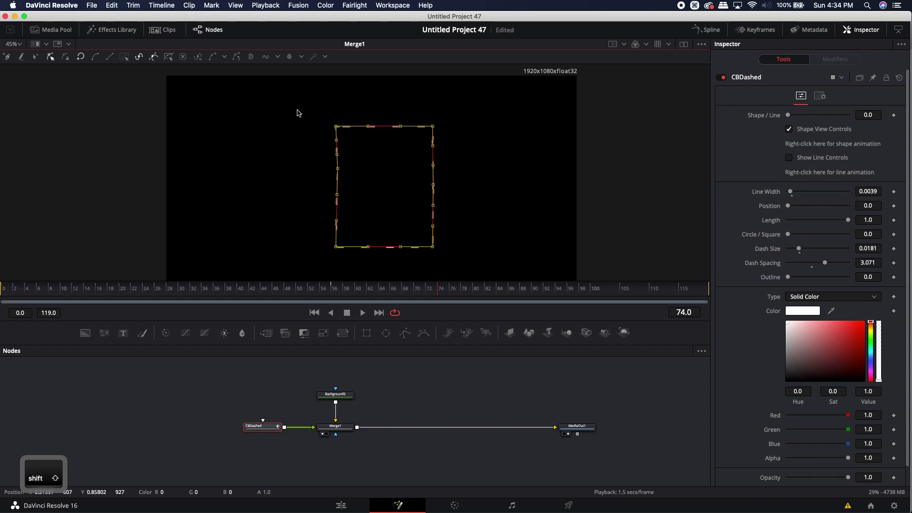
key("shift+b")
left_click_drag(433, 248, 452, 252)
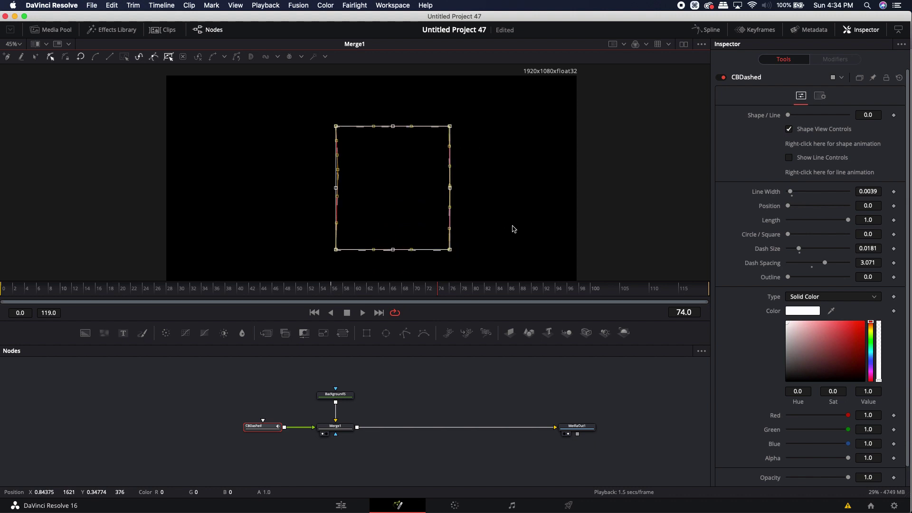
key("shift+b")
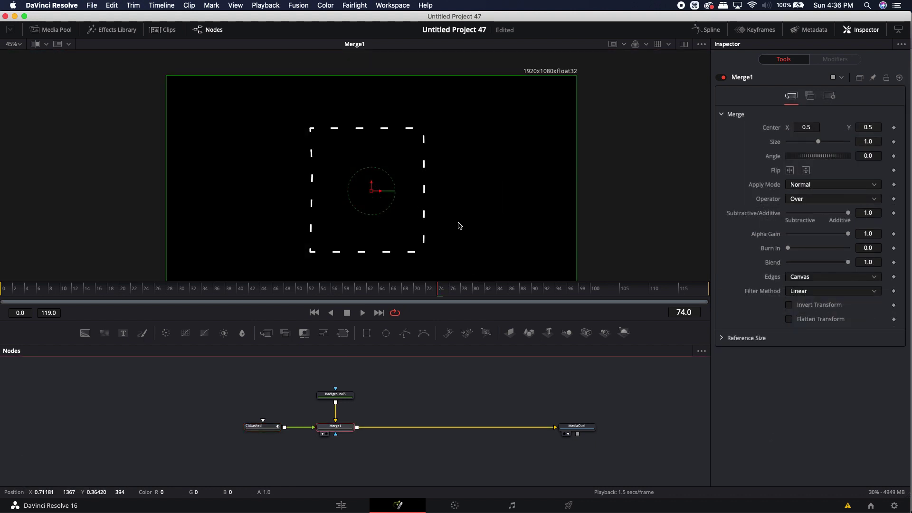
scroll(459, 226, "down", 2)
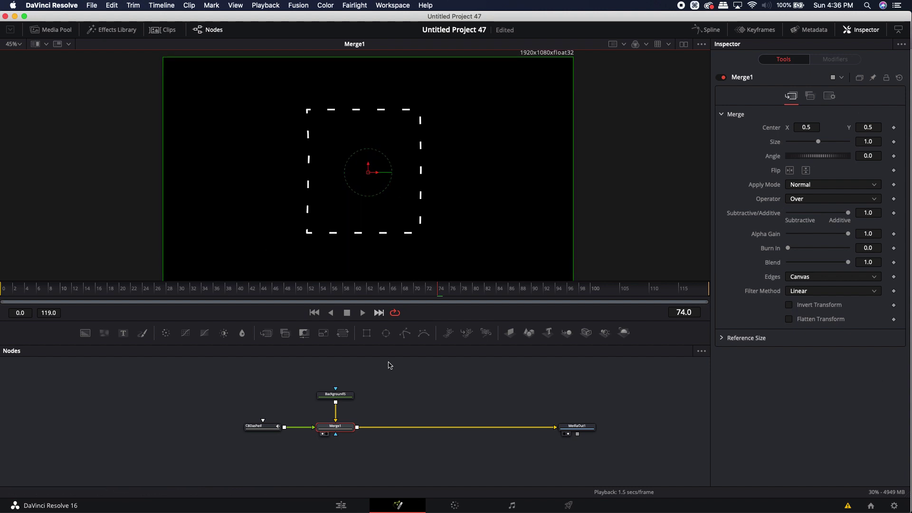
Step: Look over the CBDashed node's dash settings and node options, leaving them unchanged
left_click(261, 426)
right_click(811, 129)
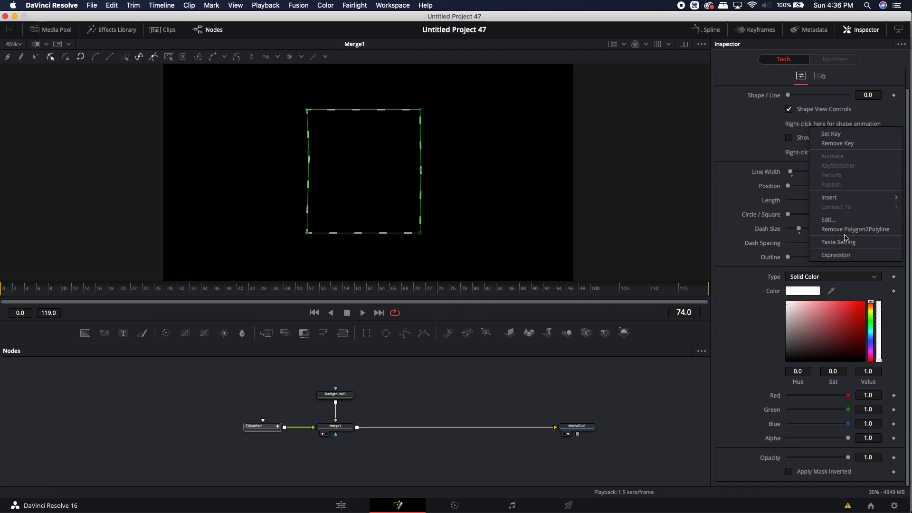
left_click(513, 392)
left_click(485, 397)
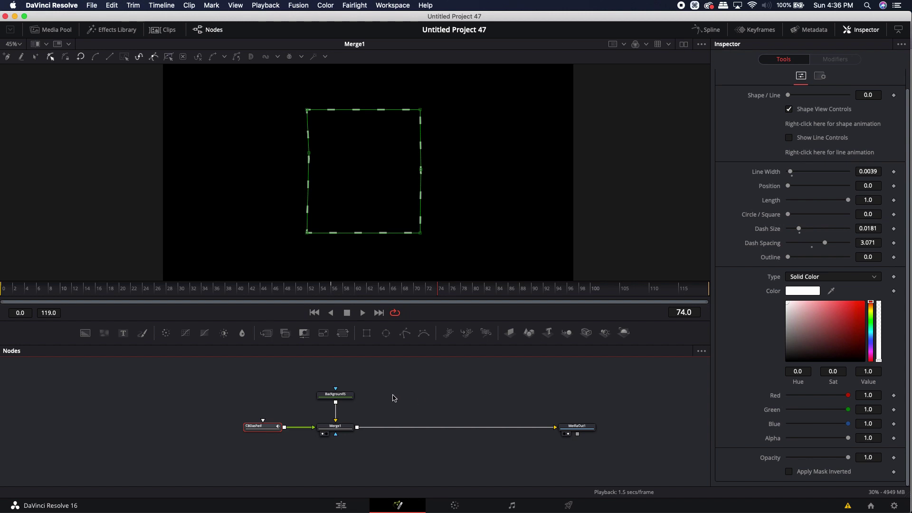
left_click(403, 405)
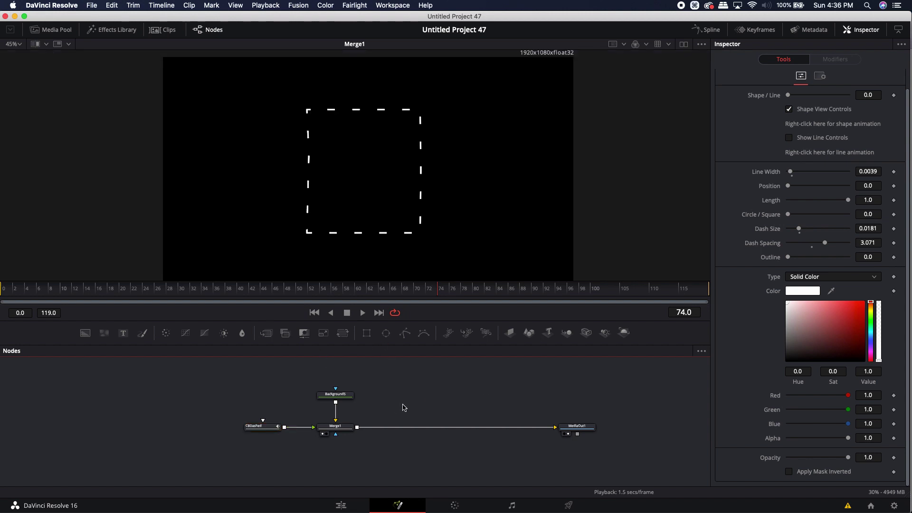
right_click(252, 430)
left_click(410, 407)
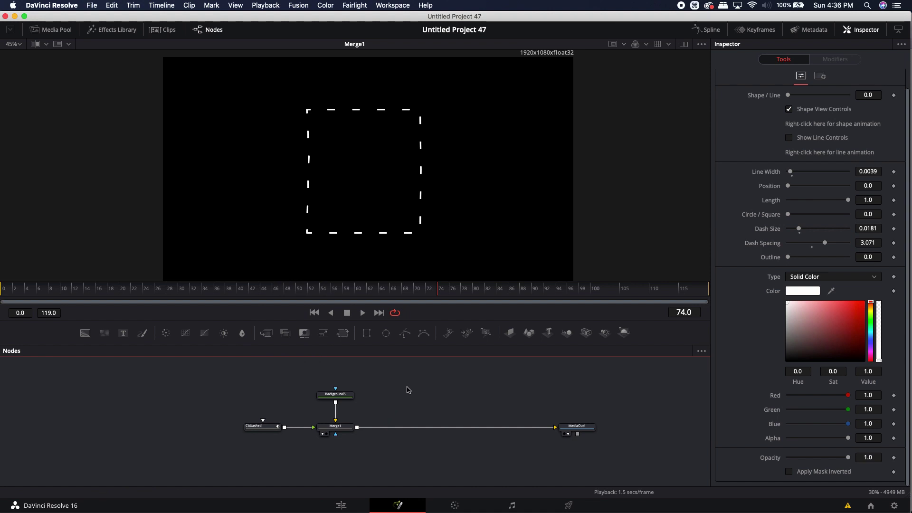
Step: Add an Ellipse shrunk to width/height 0.057498, placed right of the square at Center X 0.776620
left_click(386, 333)
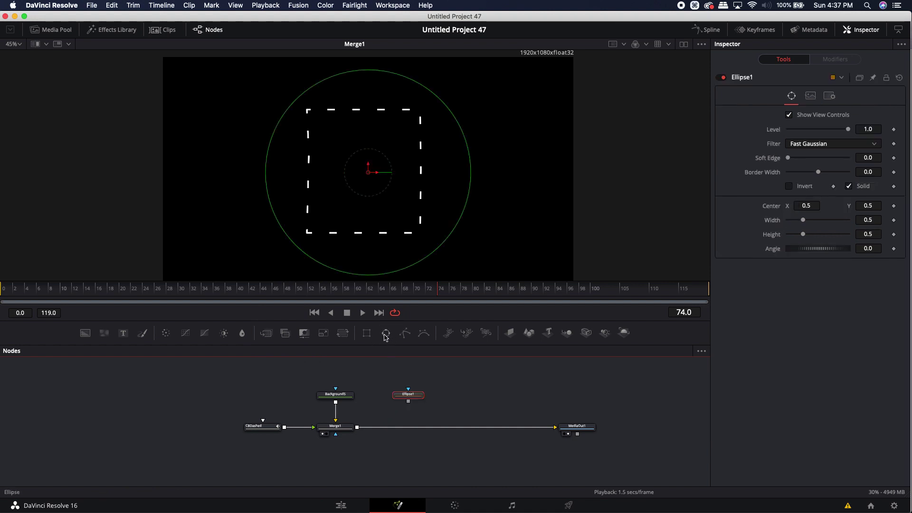
left_click_drag(439, 248, 481, 171)
left_click(421, 396)
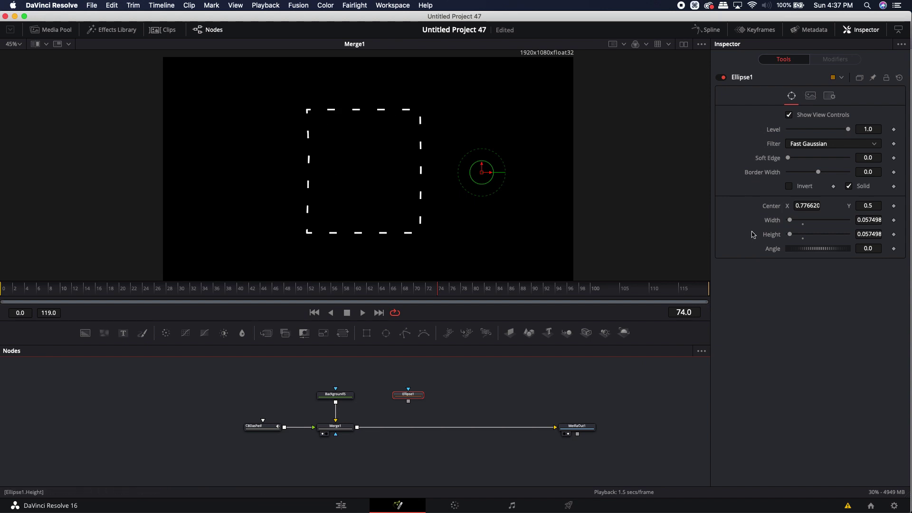
Step: Drive Ellipse1's centre with a Path modifier connected to Polygon2's Polyline
right_click(773, 210)
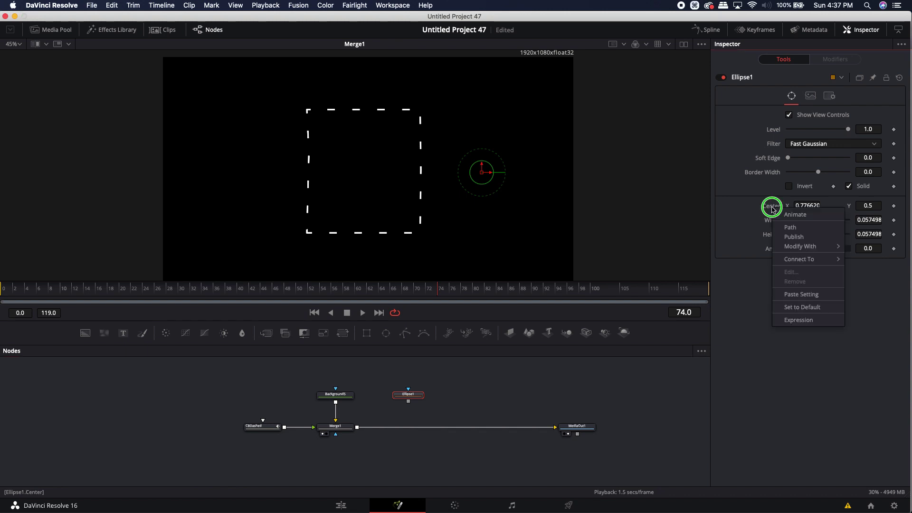
left_click(796, 232)
left_click(833, 59)
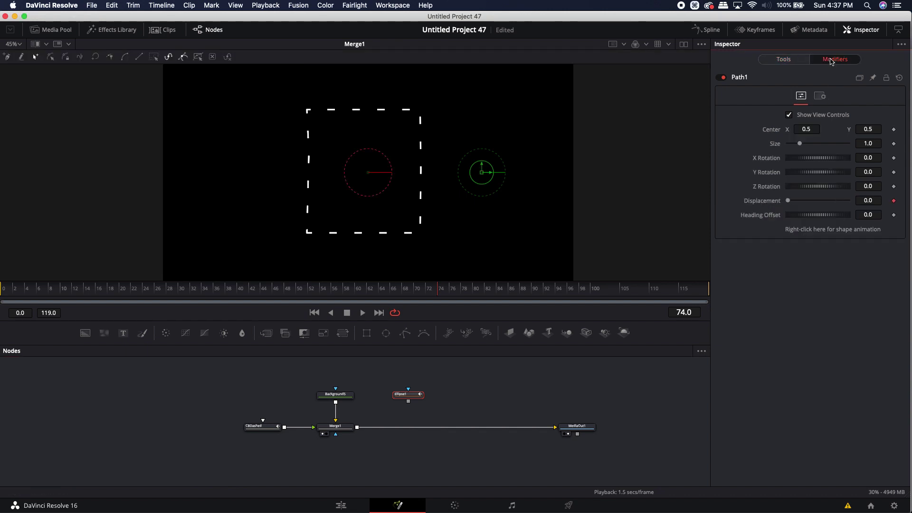
right_click(804, 233)
mouse_move(836, 292)
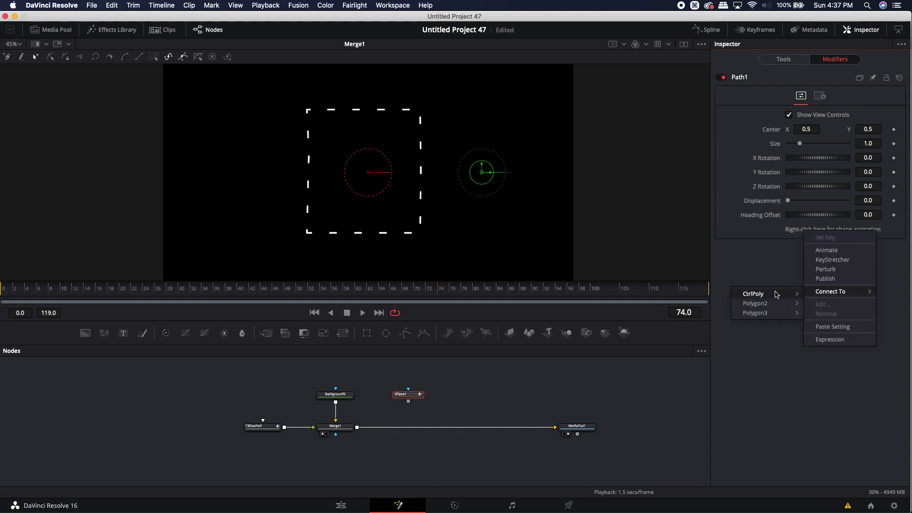
mouse_move(756, 304)
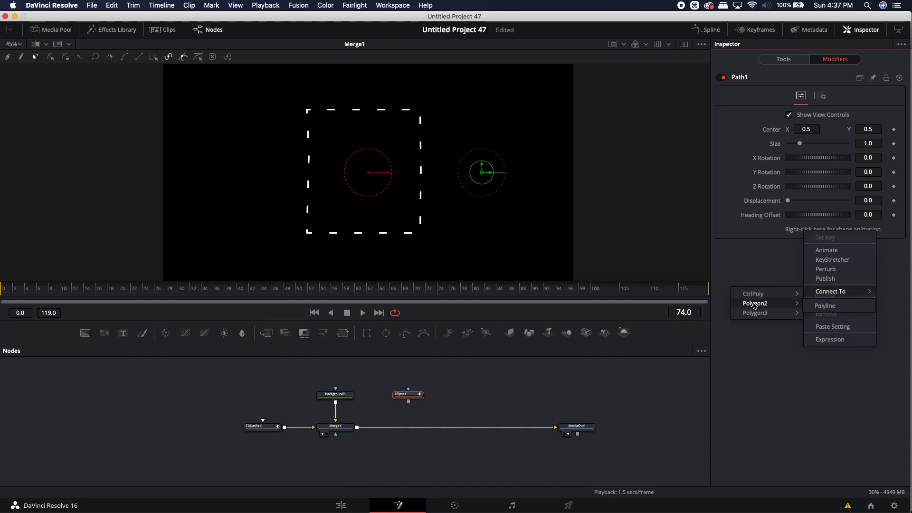
left_click(820, 306)
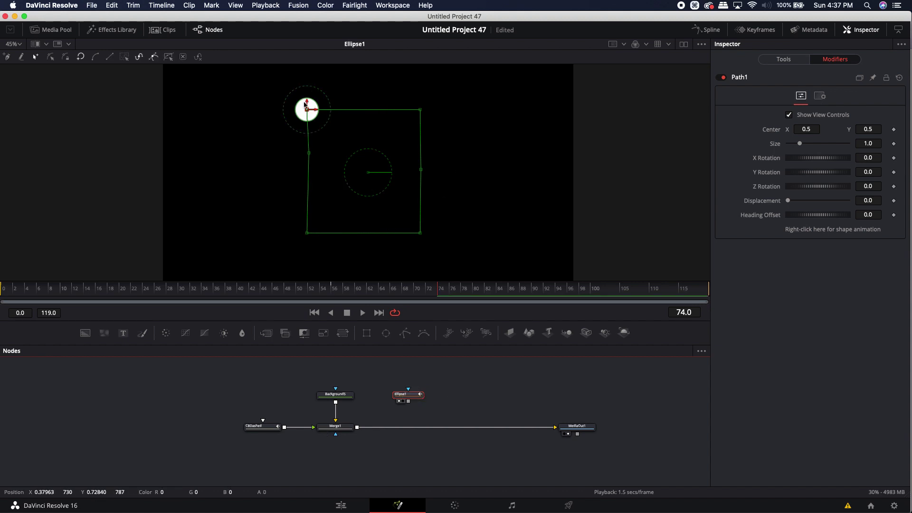
Step: Test Path Displacement at 0.299, putting the circle at the square's lower-left corner, leaving the ellipse unmerged
mouse_move(789, 203)
left_mouse_down()
mouse_move(861, 203)
mouse_move(806, 200)
left_mouse_up()
left_click_drag(410, 404, 368, 409)
left_click(338, 430)
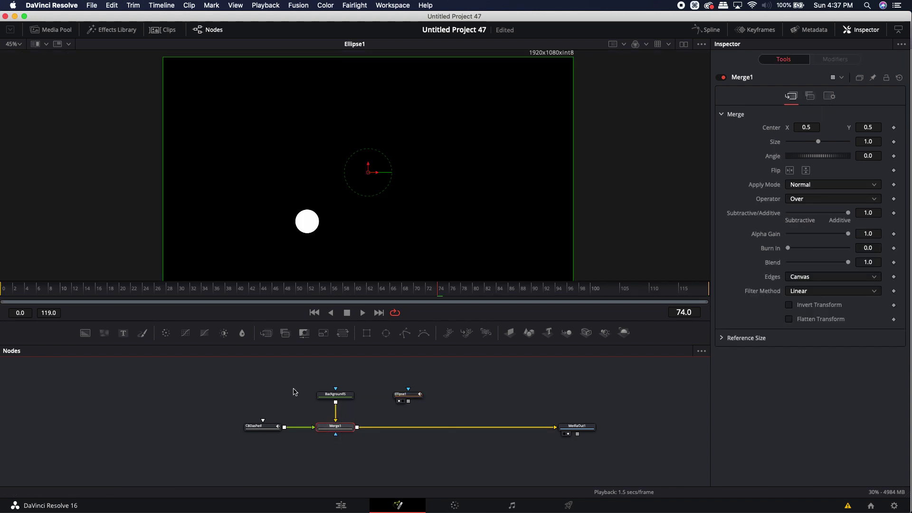
Step: Add Merge2 after Merge1 with Ellipse1 as its foreground, and view Merge2's result
mouse_move(334, 429)
left_mouse_down()
mouse_move(334, 443)
mouse_move(337, 428)
left_mouse_up()
left_click(266, 332)
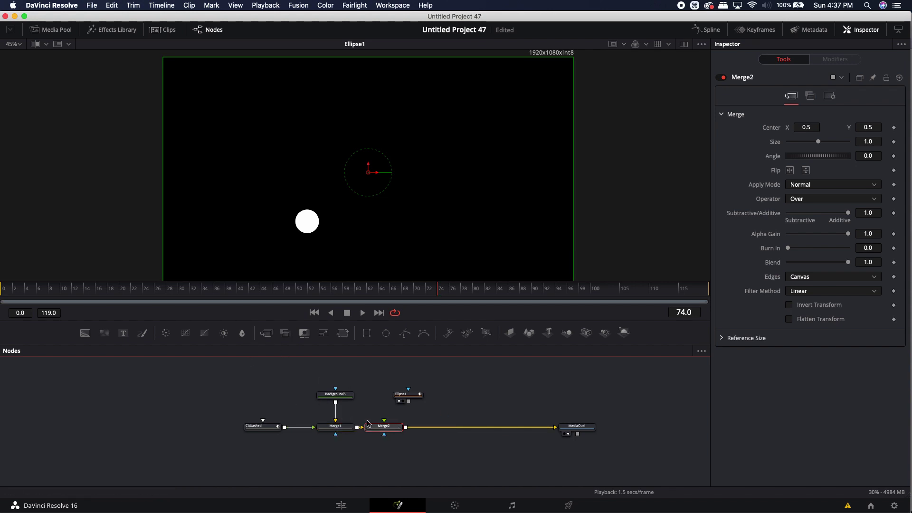
left_click_drag(410, 405, 384, 426)
left_click(412, 443)
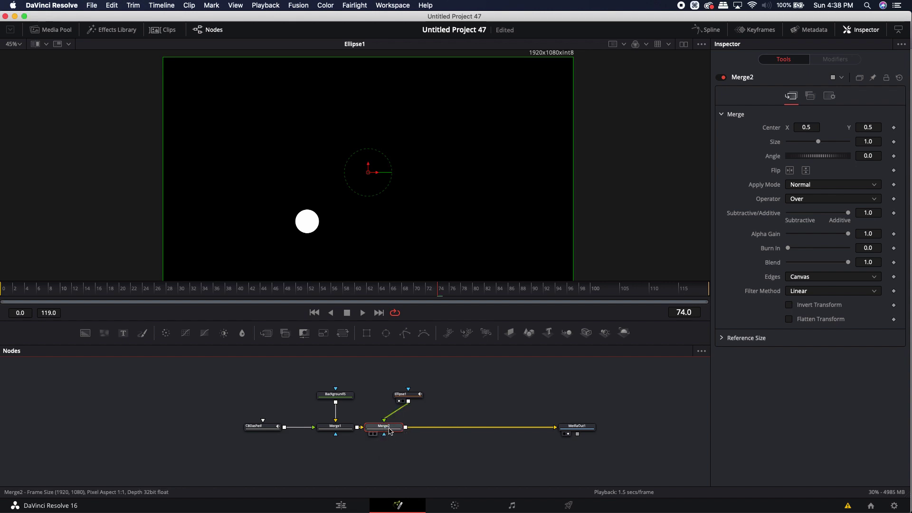
key("1")
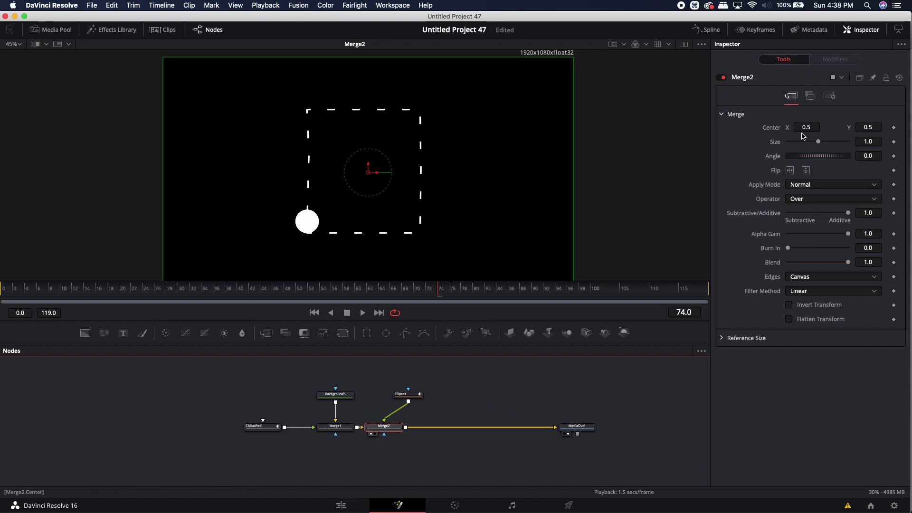
Step: Set Path1 Displacement to 0.701 so the circle sits on the square's right edge
left_click(410, 396)
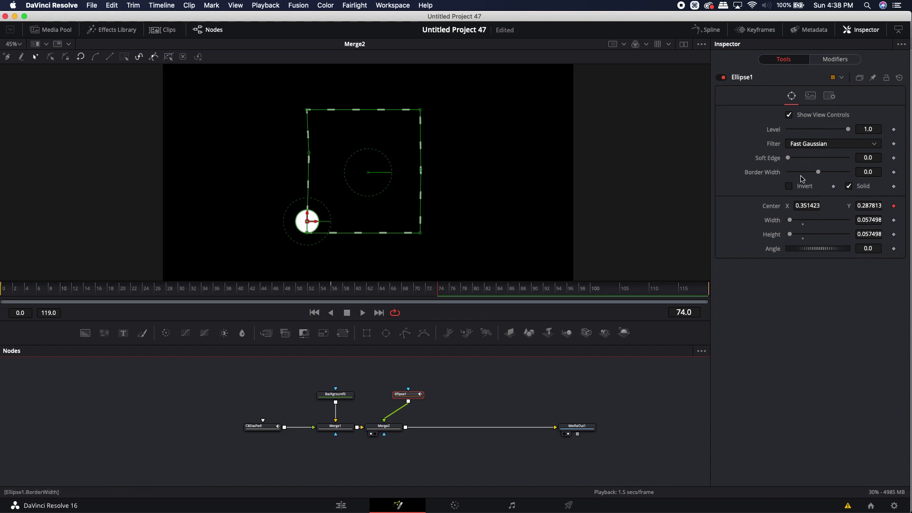
left_click(836, 60)
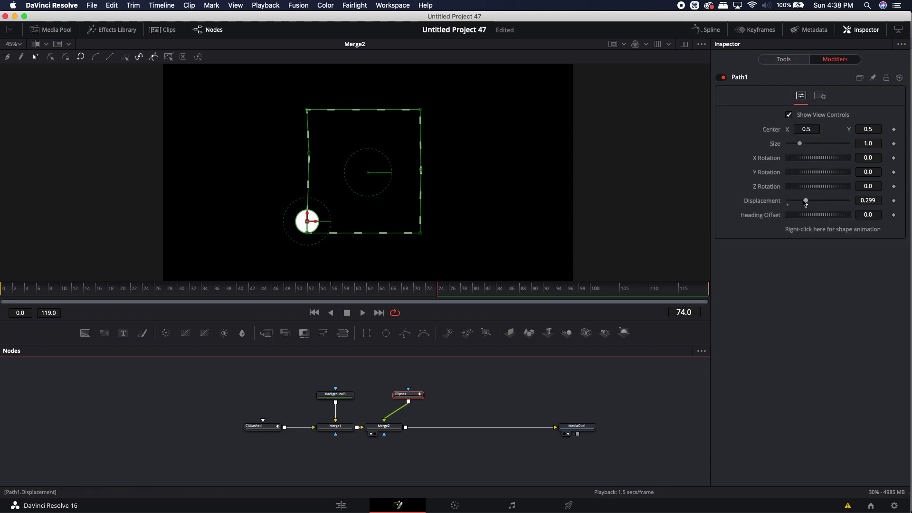
left_click_drag(805, 202, 831, 201)
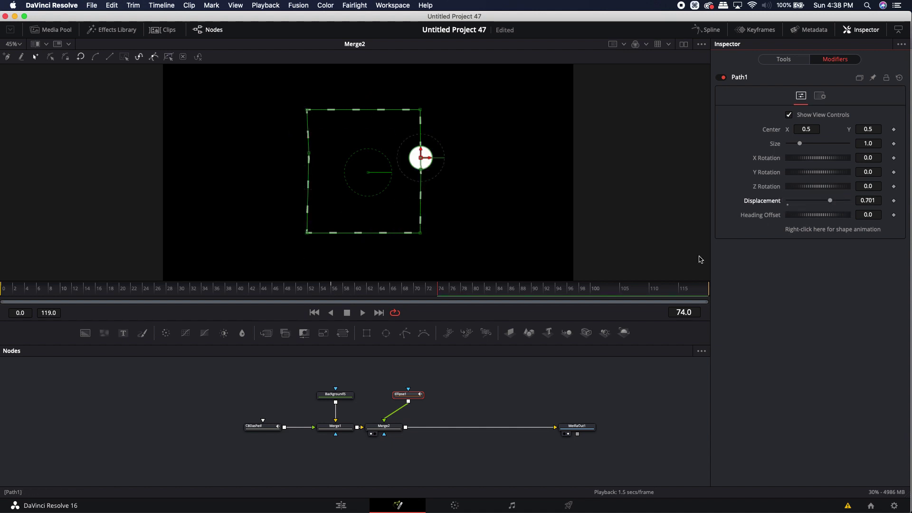
left_click(469, 401)
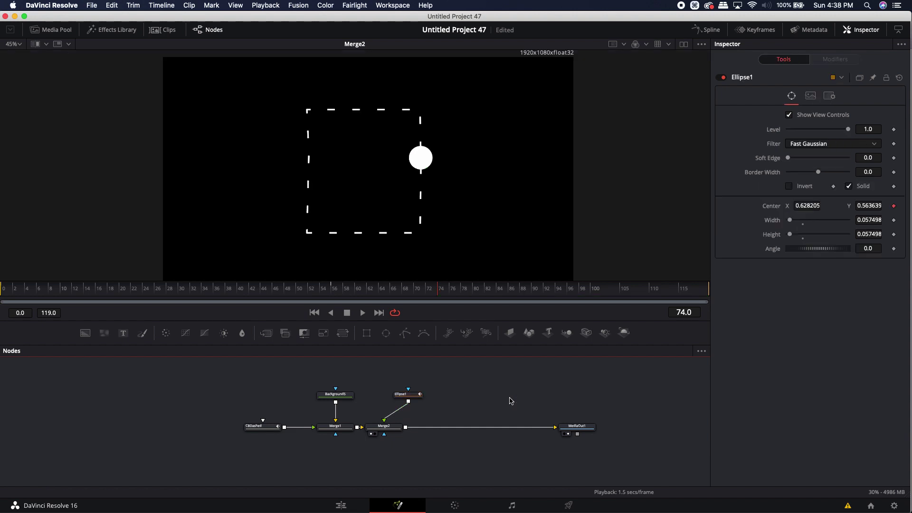
Step: Preview the composite on the Edit page, then return to the Fusion page with Shift+5
left_click(338, 506)
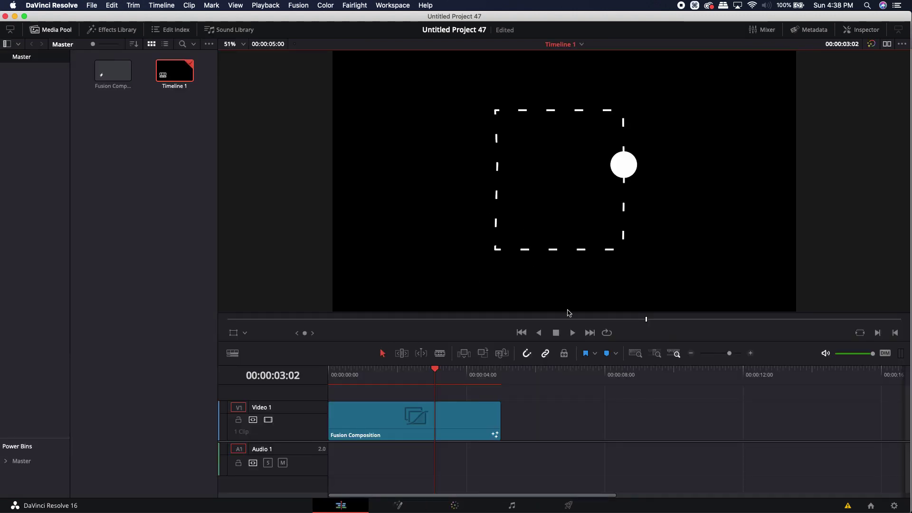
key("shift+5")
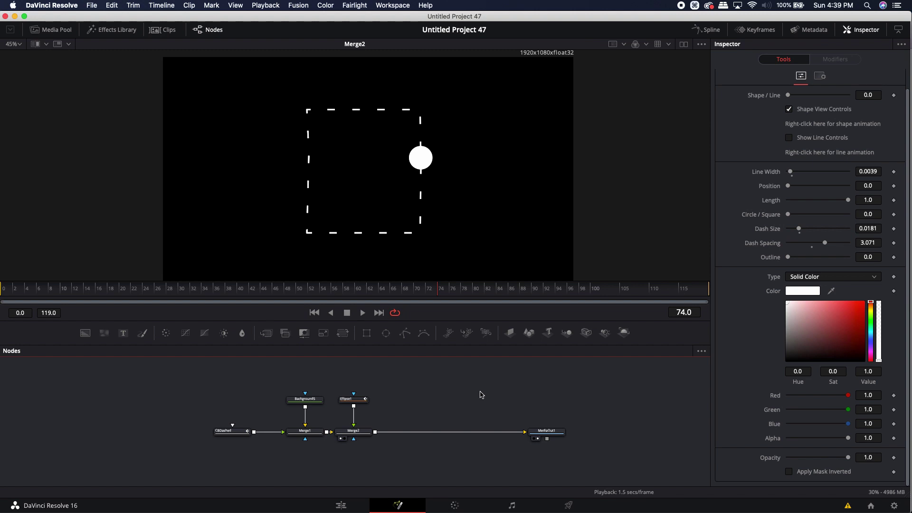